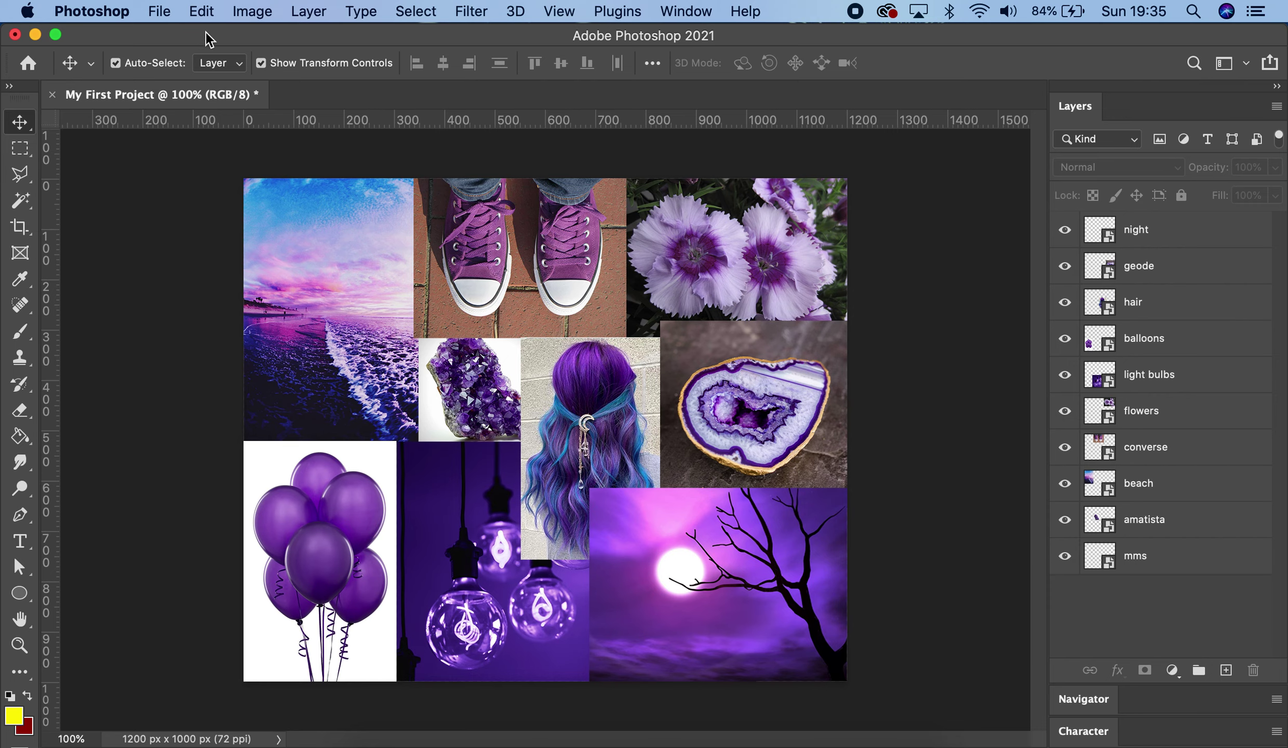
# - Start saving the collage under a new name on the computer instead of to cloud documents
pyautogui.click(163, 15)
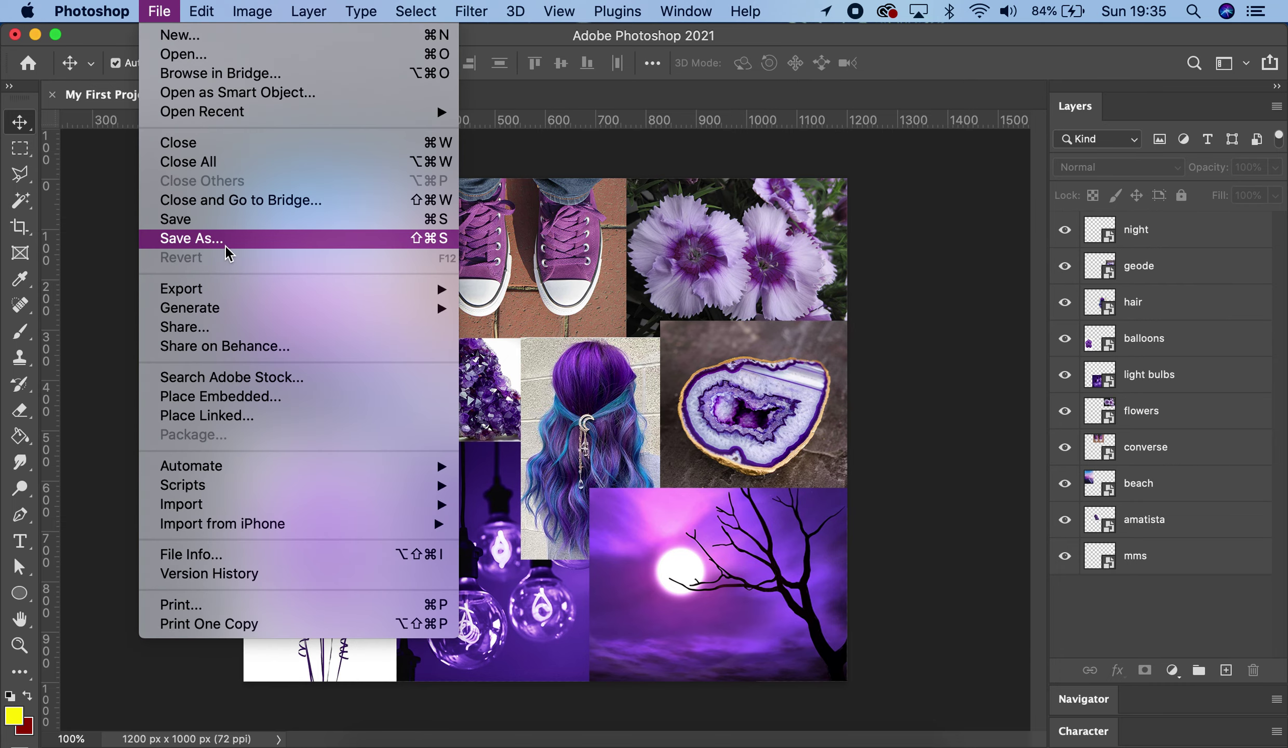
pyautogui.click(224, 240)
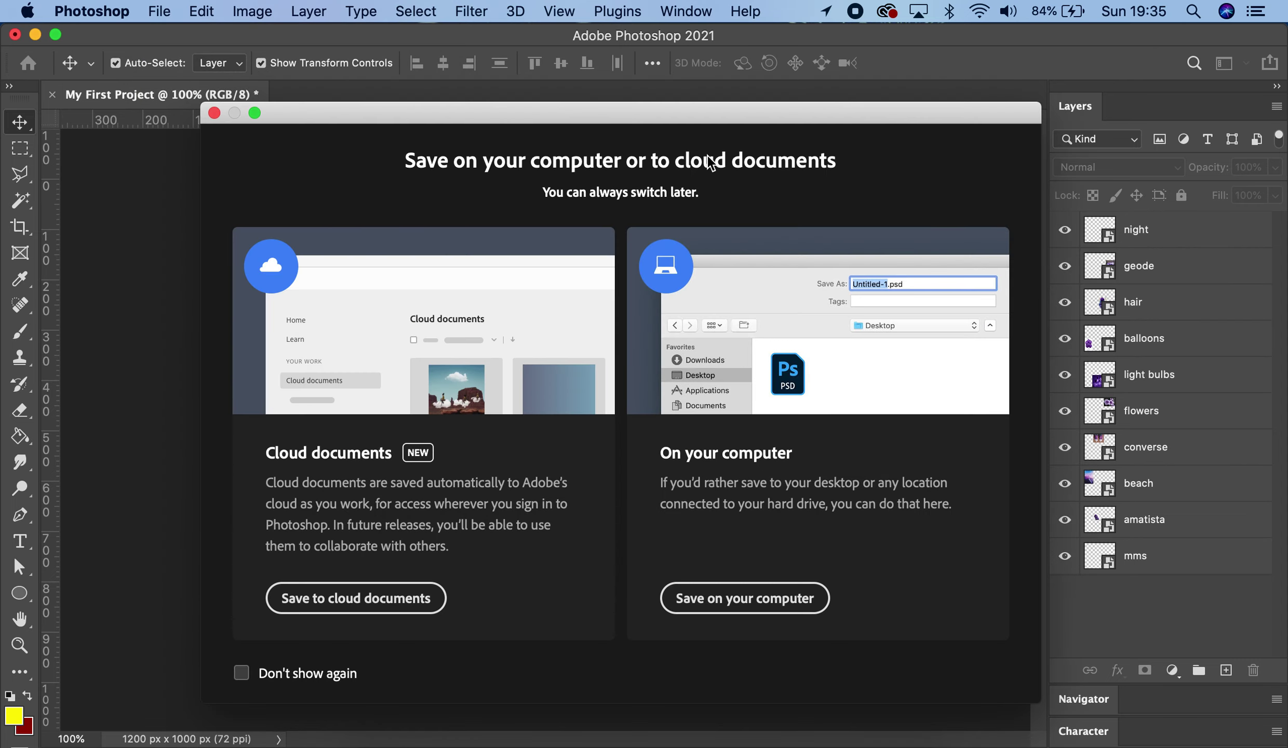
pyautogui.moveTo(681, 118); pyautogui.dragTo(647, 100)
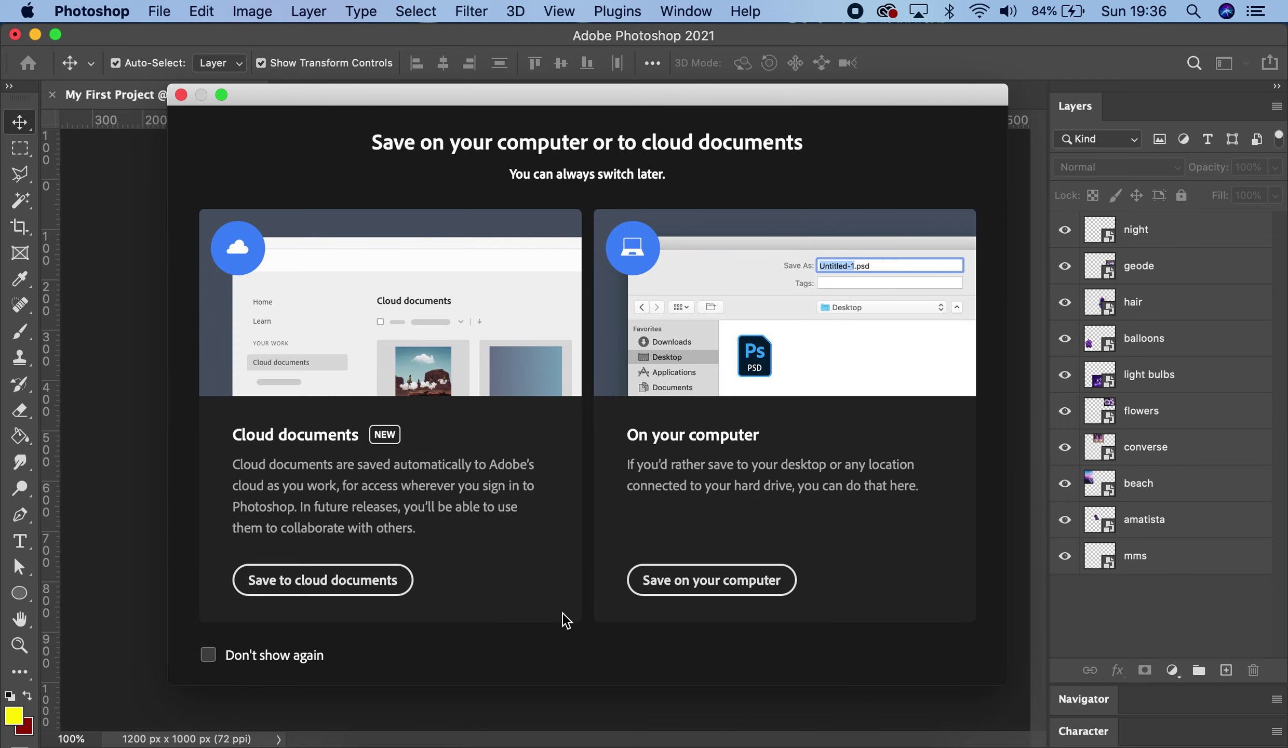
pyautogui.click(710, 585)
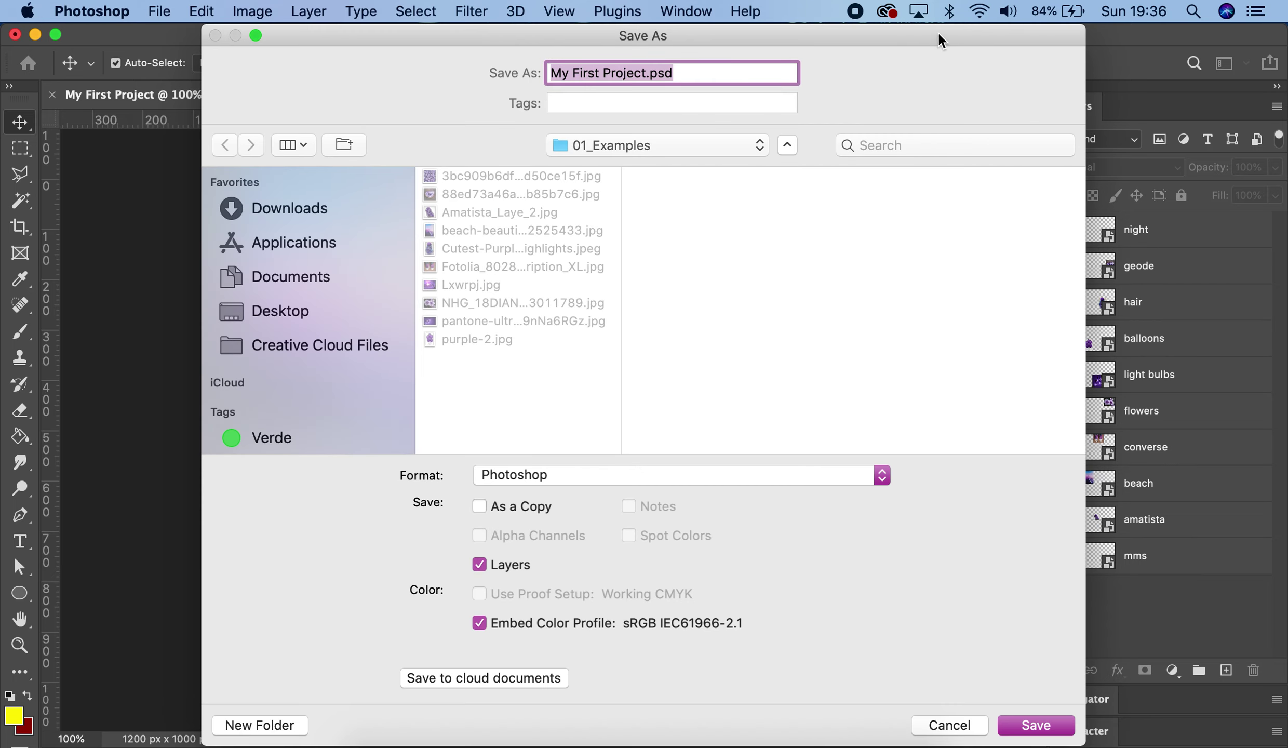
pyautogui.moveTo(938, 32); pyautogui.dragTo(860, 24)
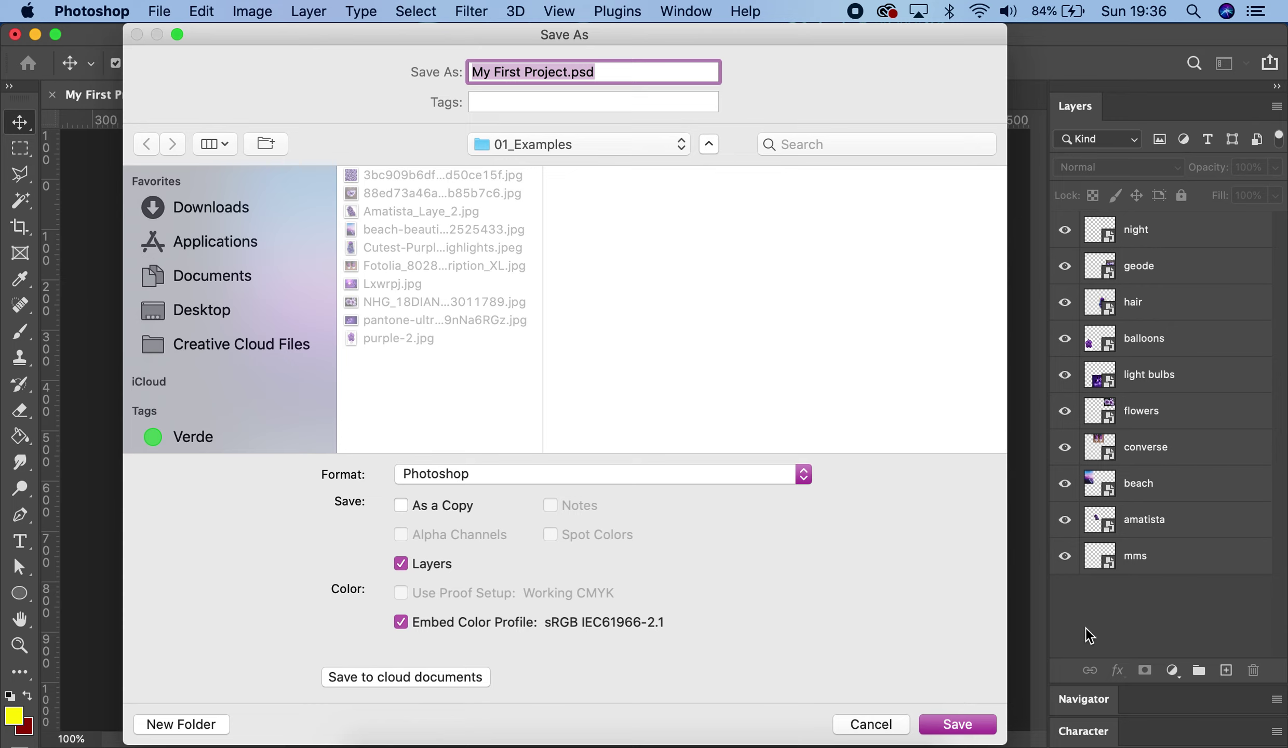
# - Name the file "Colors_" plus the author's first name and save it in Photoshop format with Maximize Compatibility on
pyautogui.click(547, 72)
pyautogui.moveTo(569, 72); pyautogui.dragTo(446, 72)
pyautogui.write('Colors')
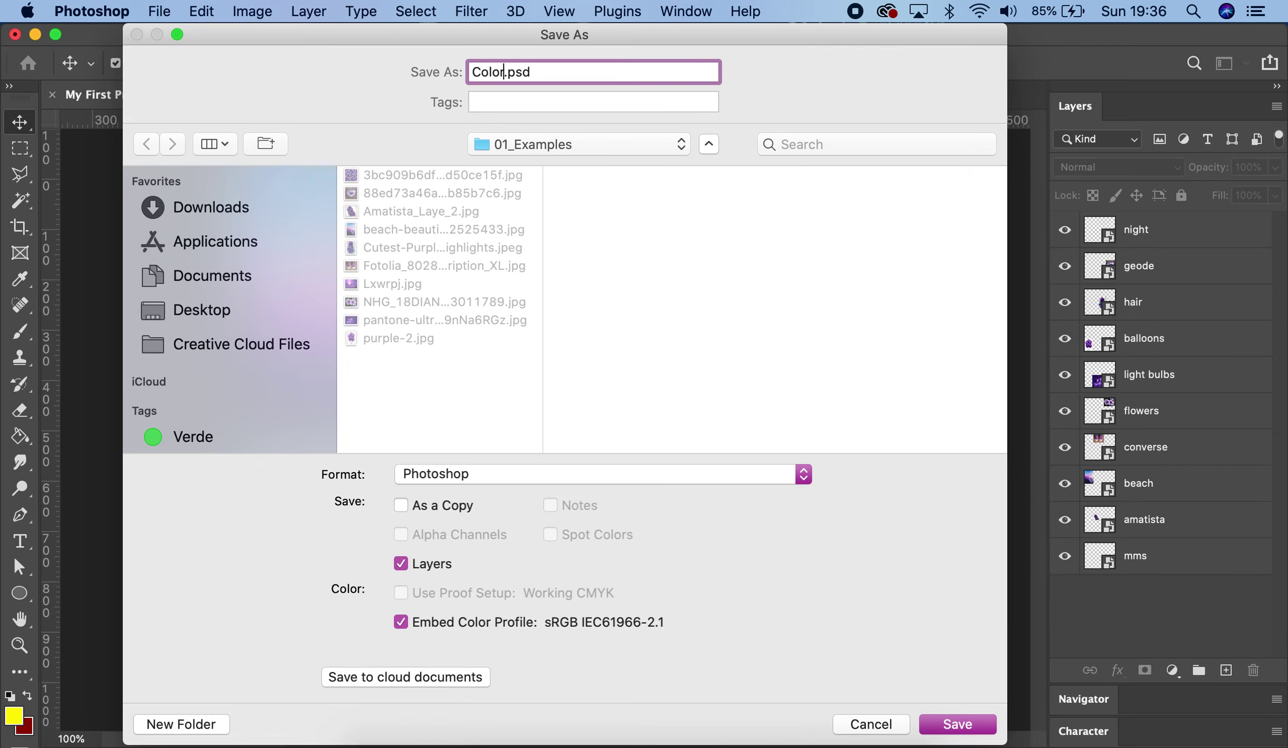
pyautogui.write('_Priscila')
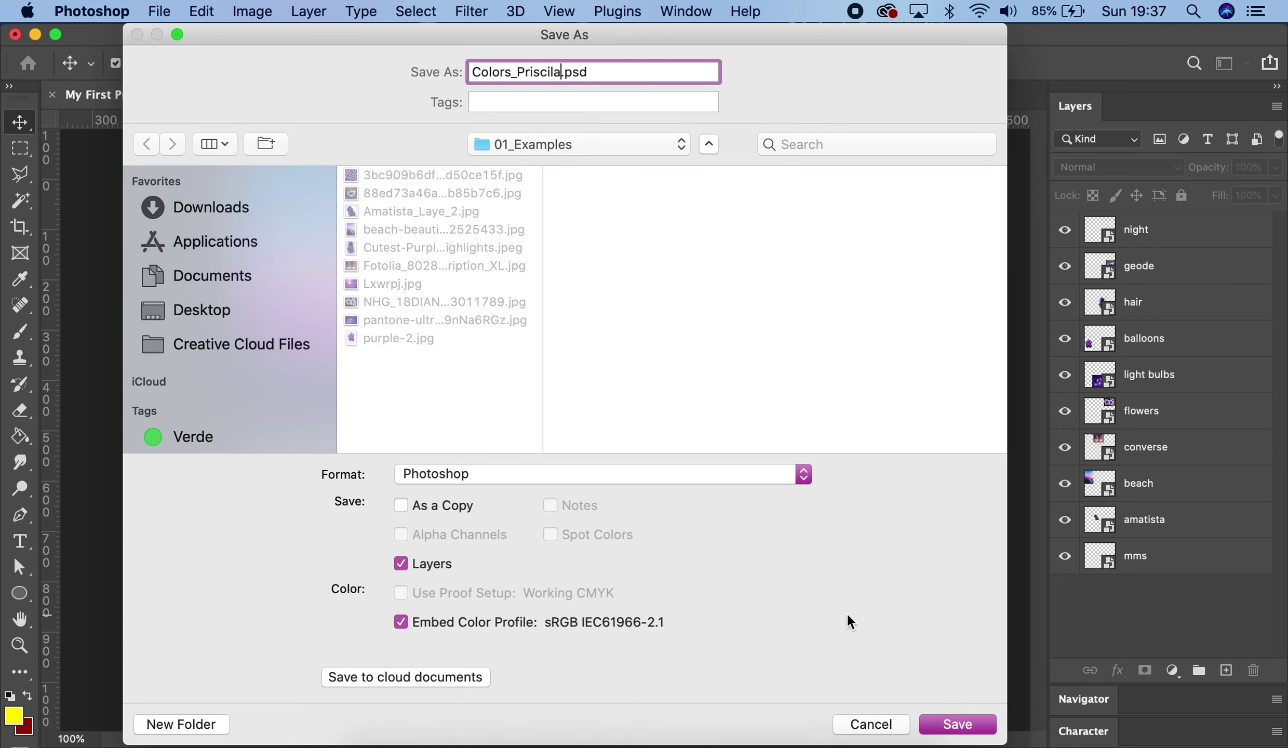
pyautogui.click(958, 728)
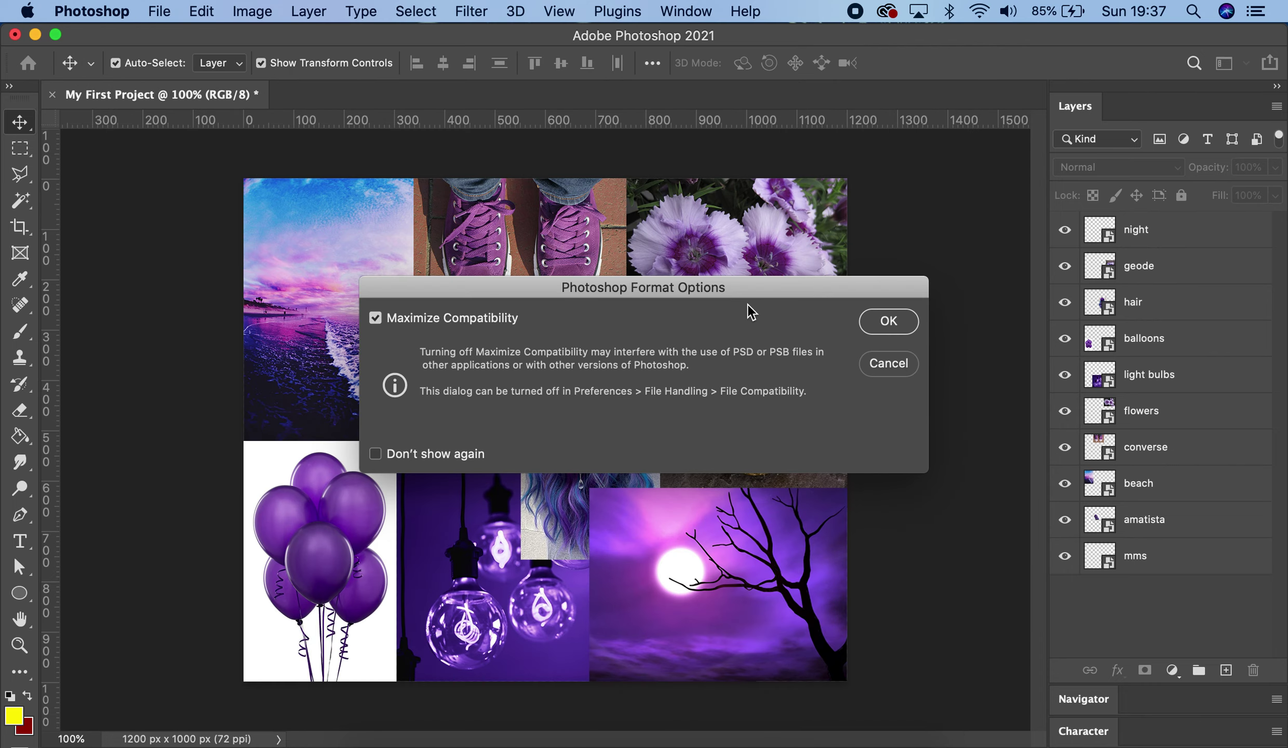
pyautogui.click(882, 322)
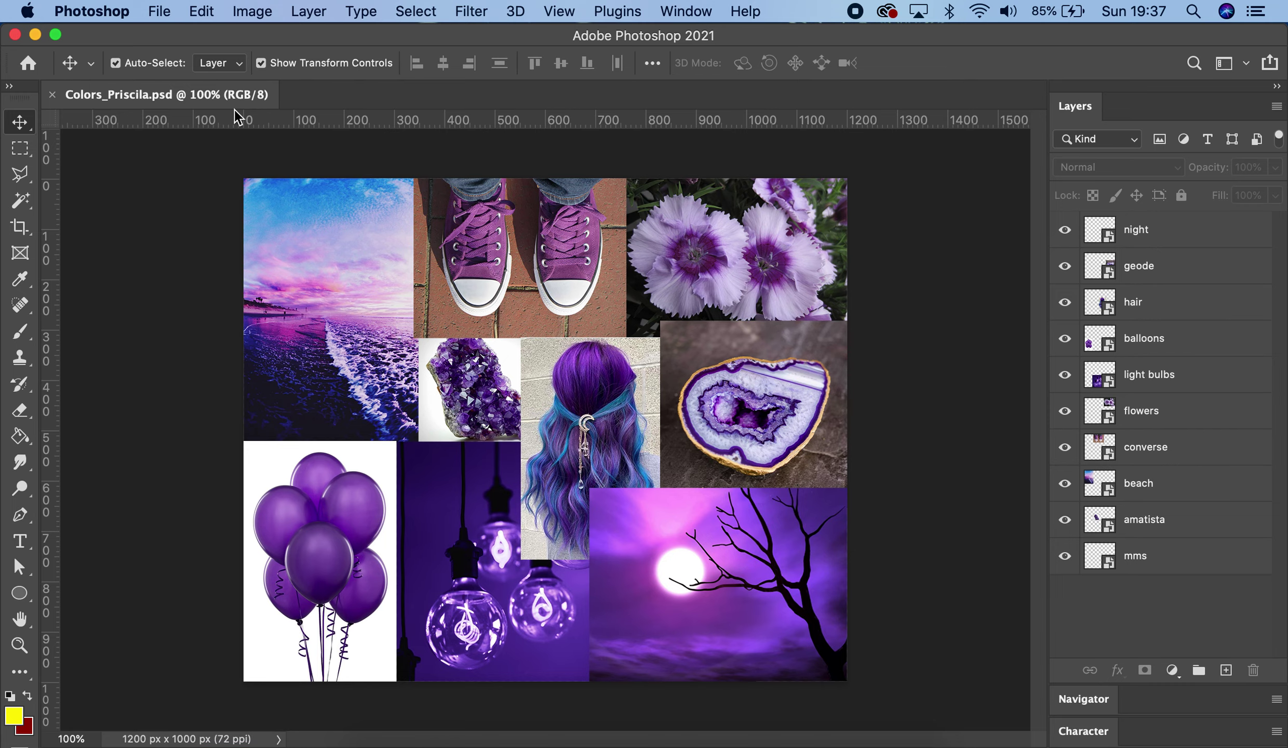
# - Close the saved collage document and reopen its PSD from the recent files
pyautogui.click(53, 94)
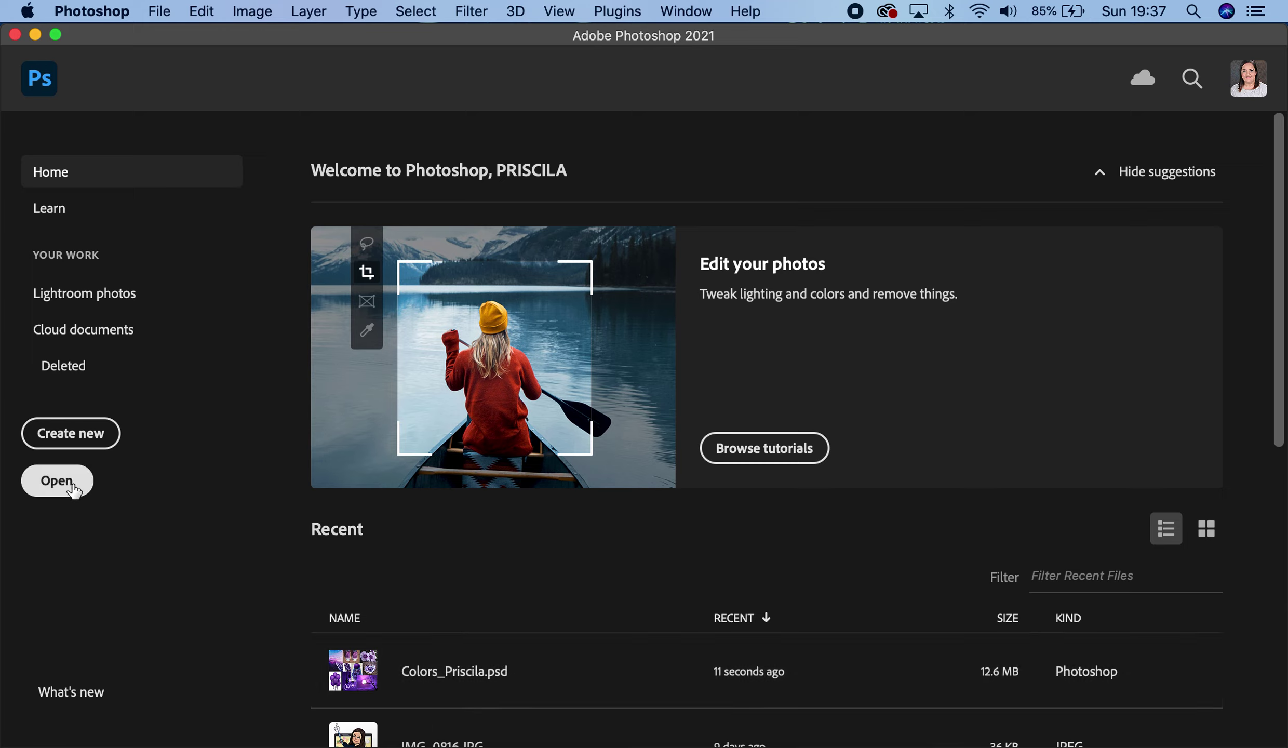
pyautogui.click(159, 11)
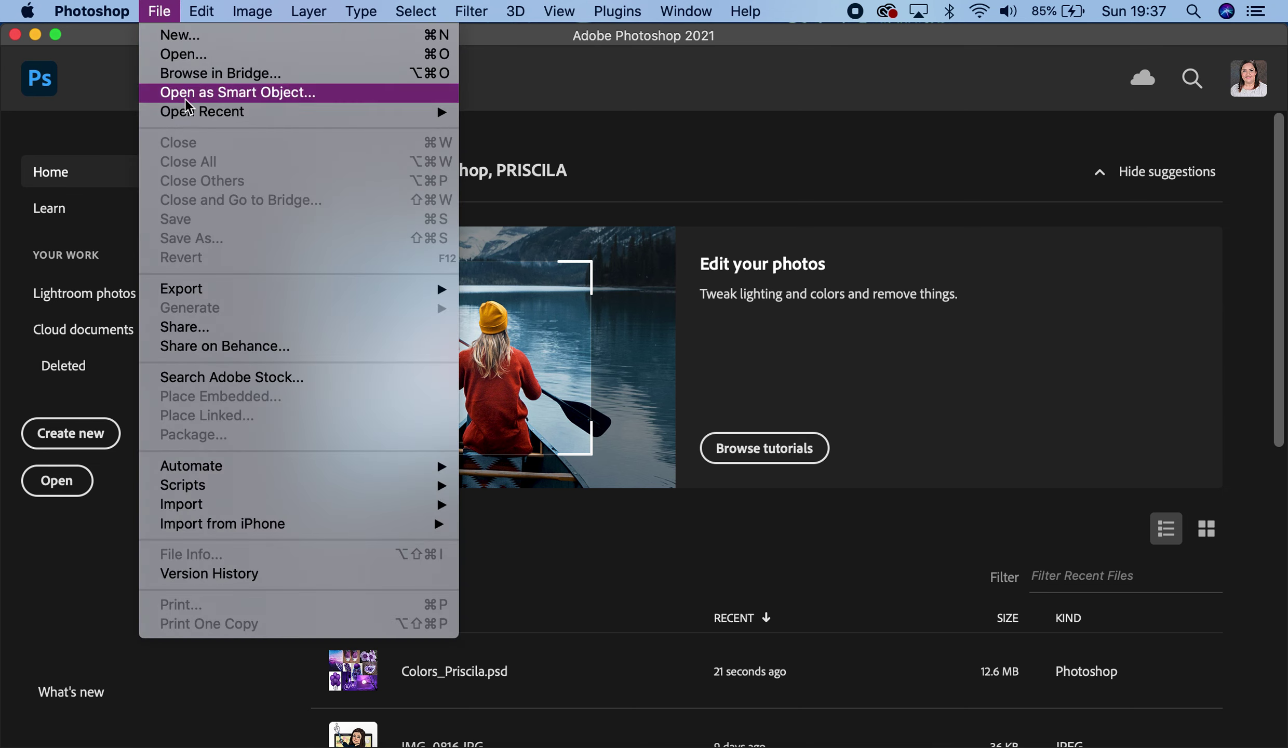
pyautogui.moveTo(190, 114)
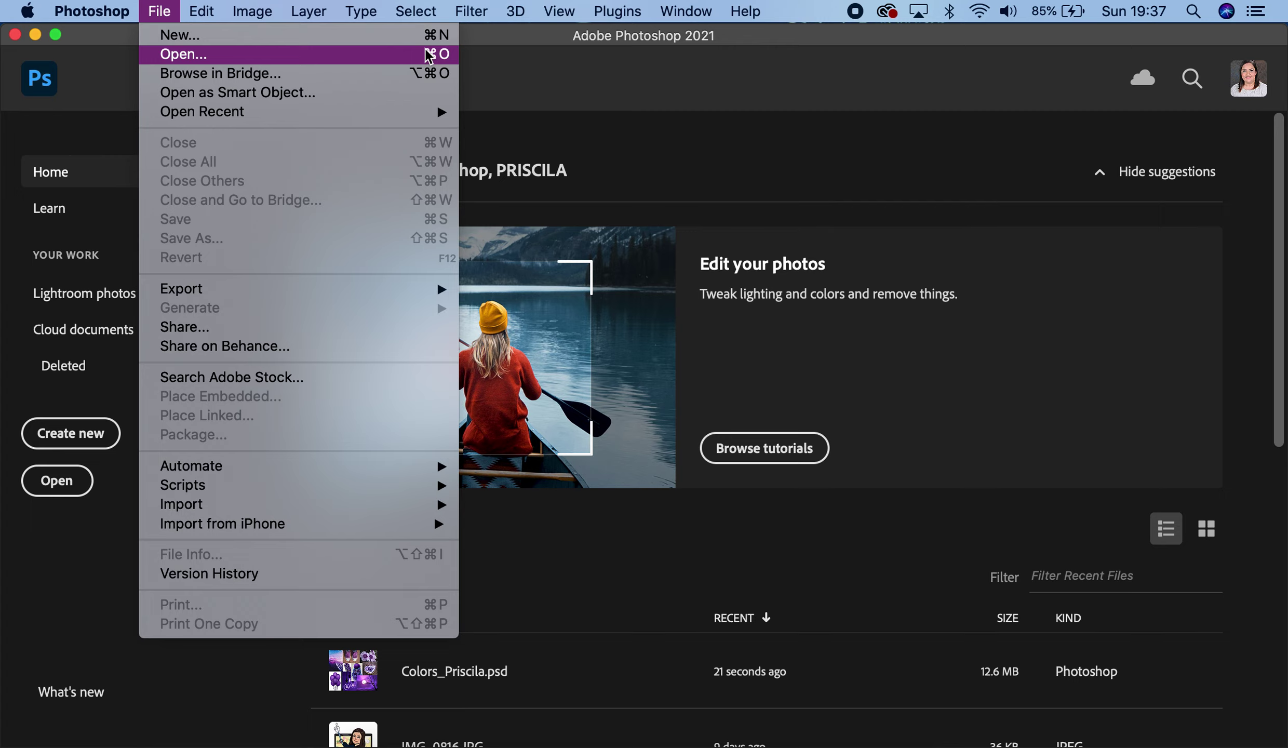
pyautogui.click(52, 576)
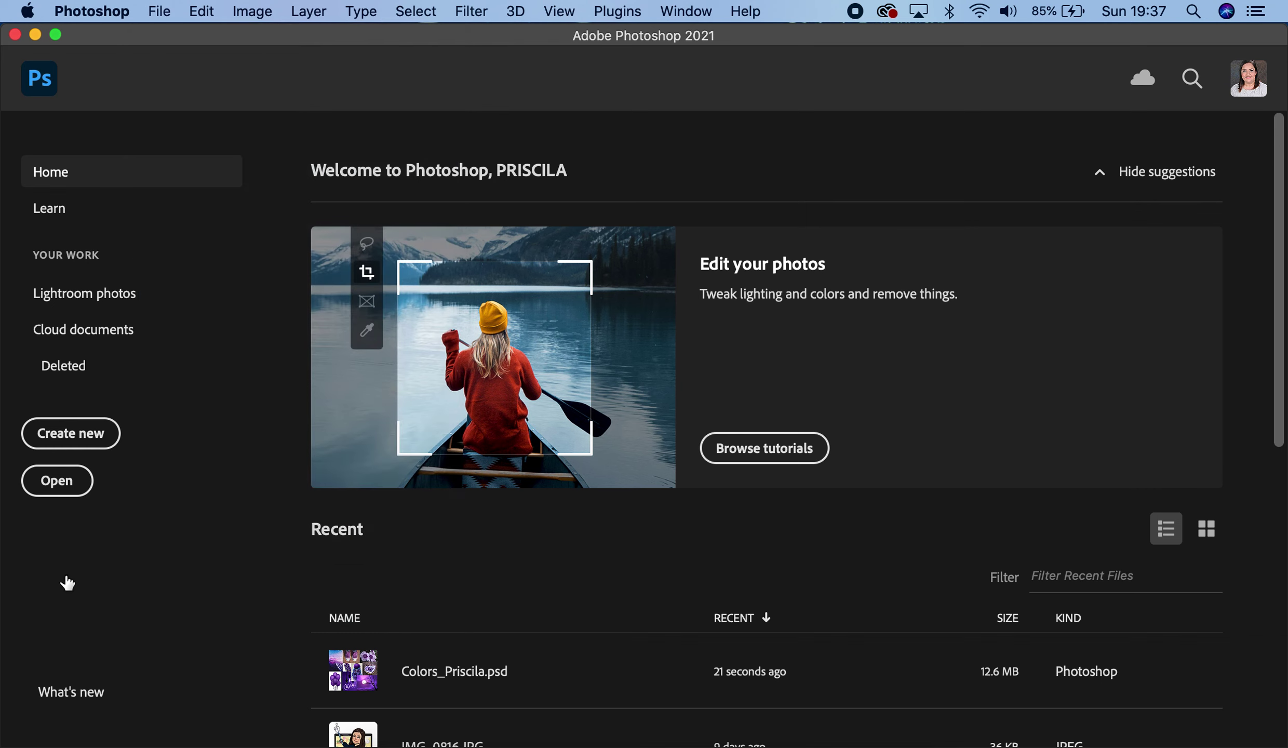
pyautogui.click(506, 671)
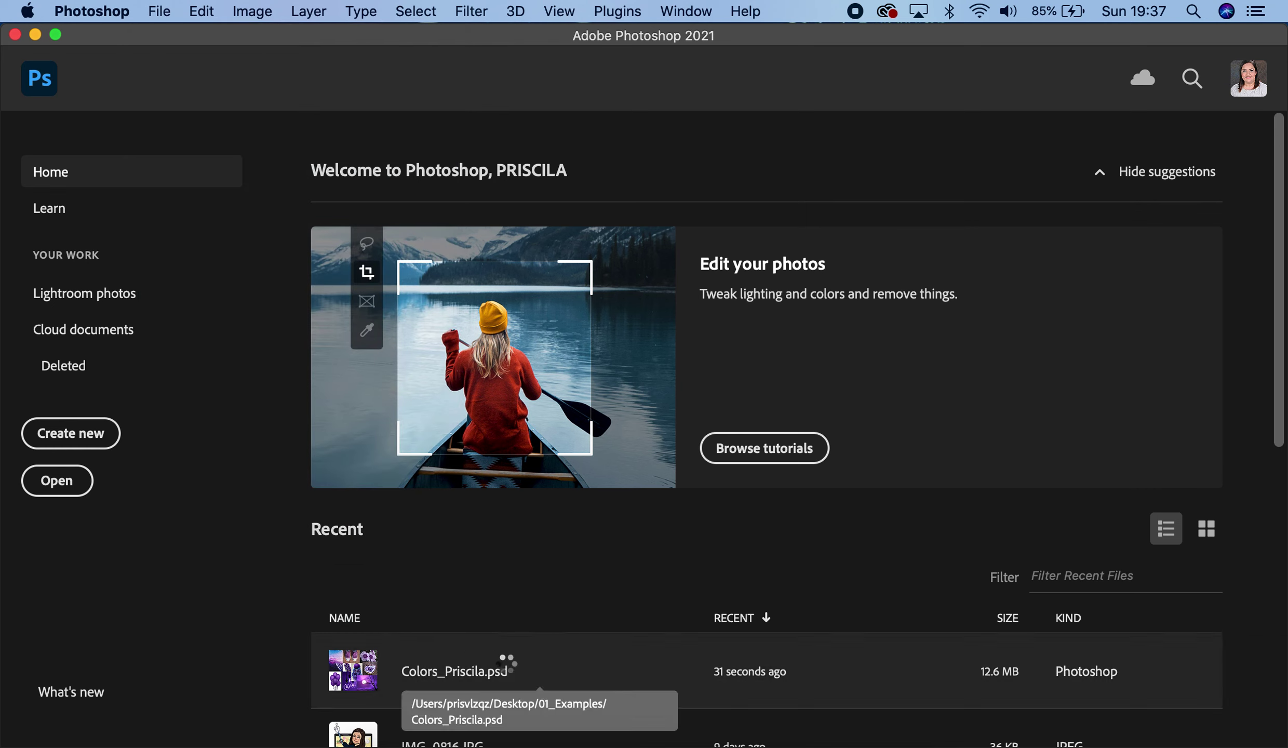
pyautogui.click(899, 385)
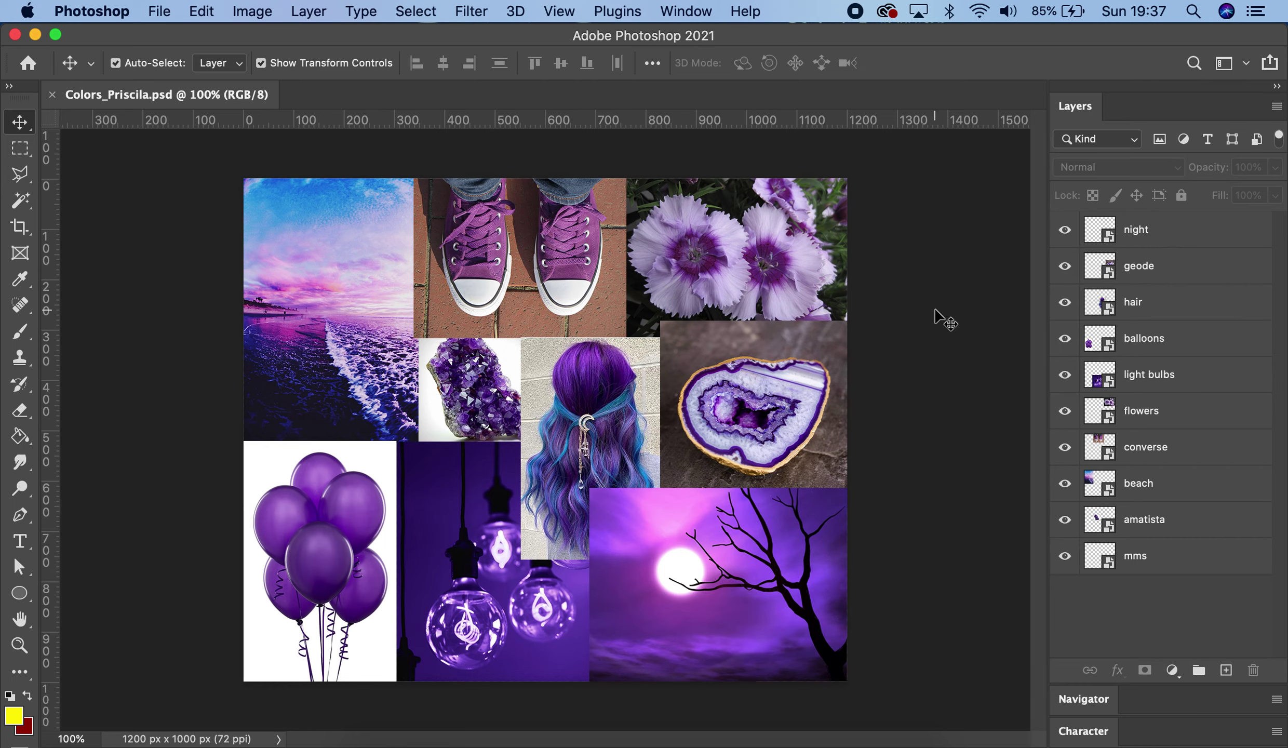
# - Save a JPEG copy of the collage on the computer in 01_Examples with Maximum quality, 12
pyautogui.click(164, 14)
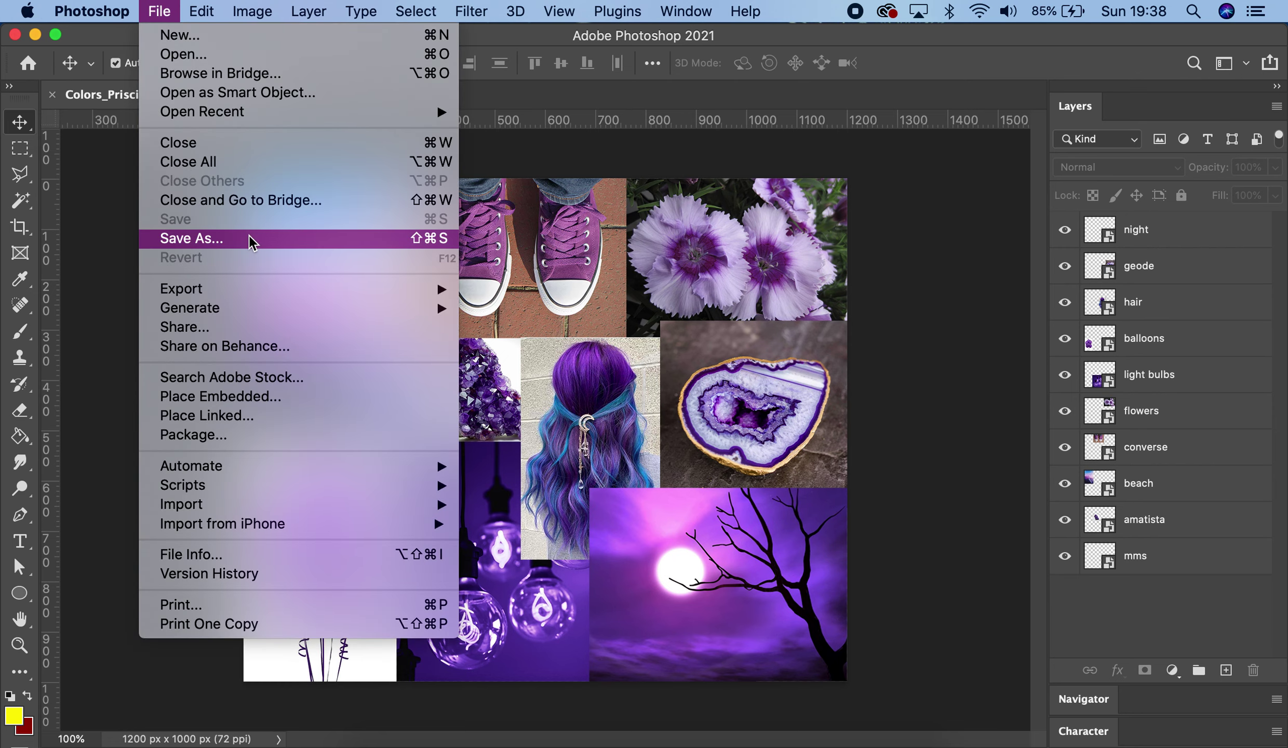
pyautogui.click(249, 240)
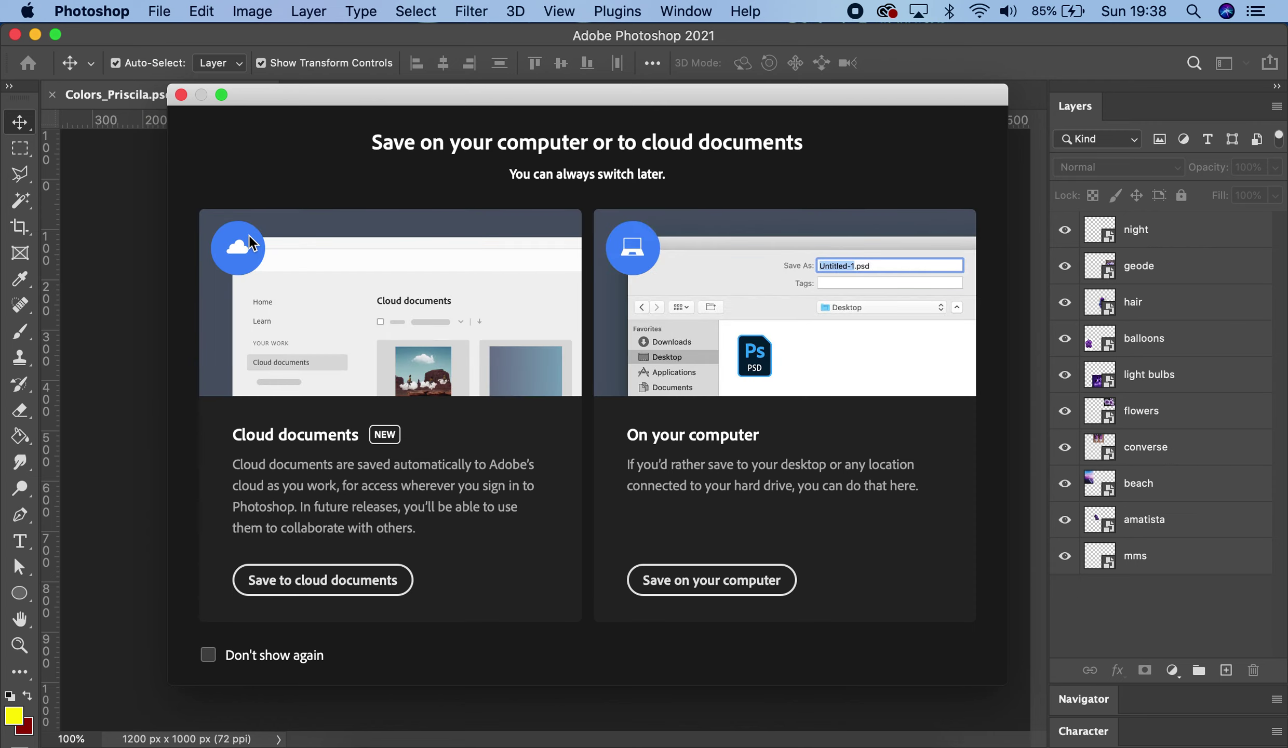
pyautogui.click(764, 579)
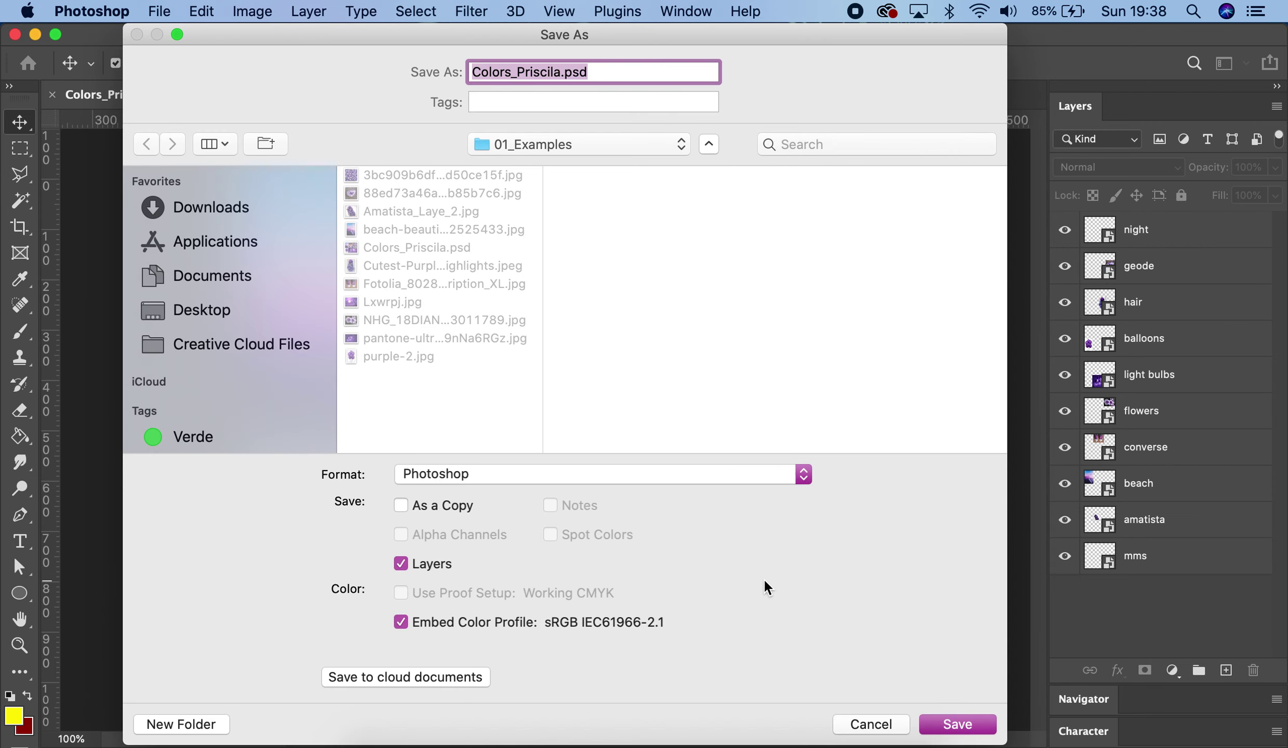
pyautogui.click(615, 473)
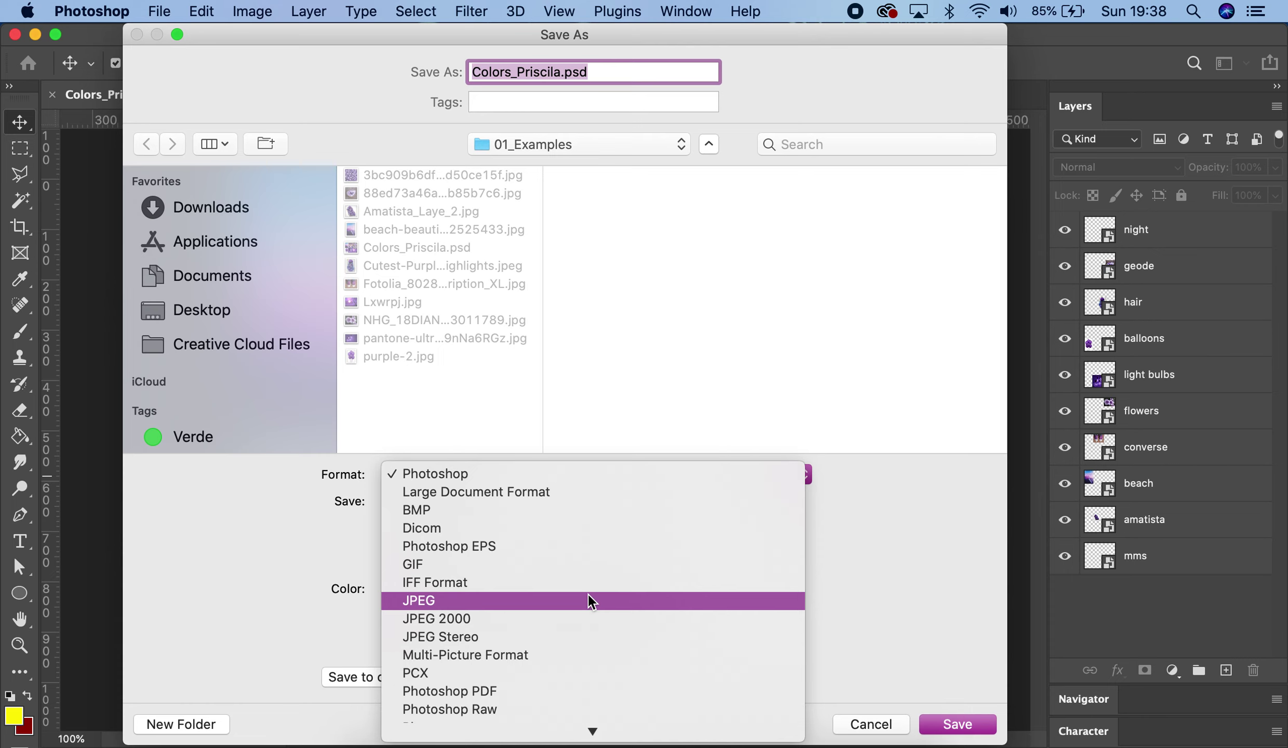
pyautogui.click(589, 600)
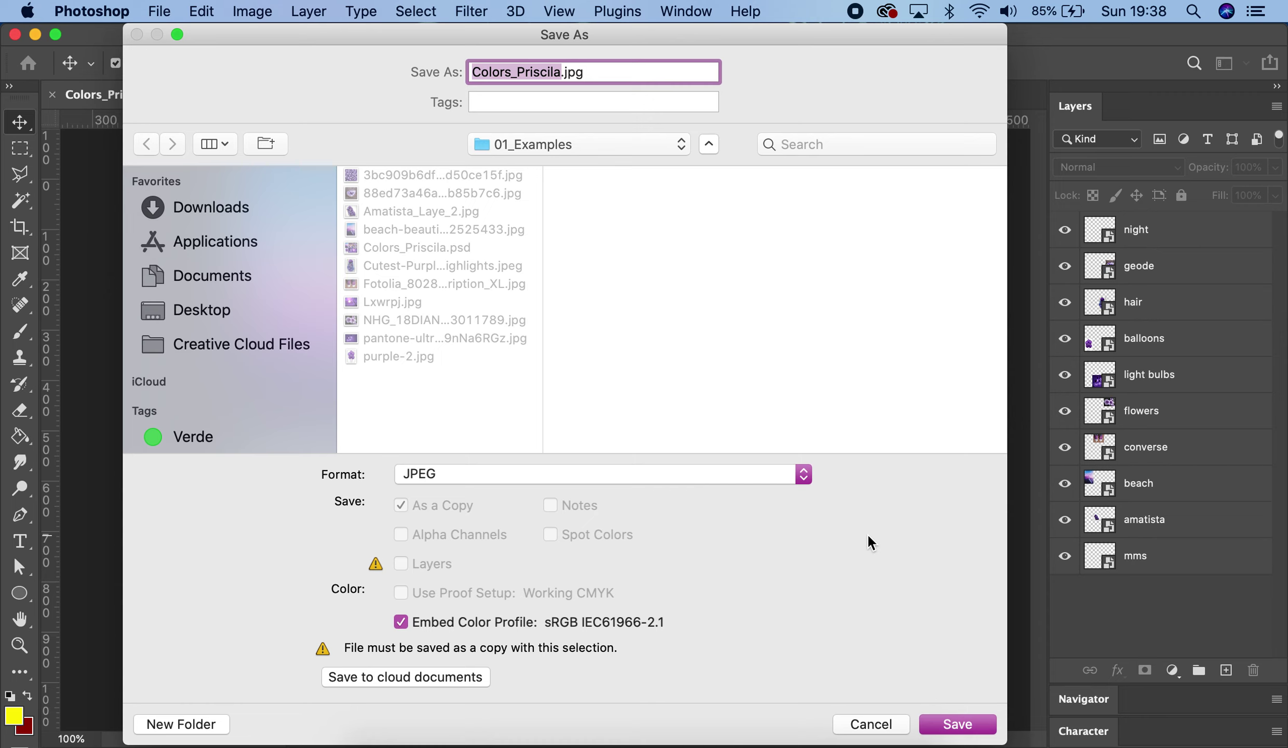
pyautogui.click(957, 722)
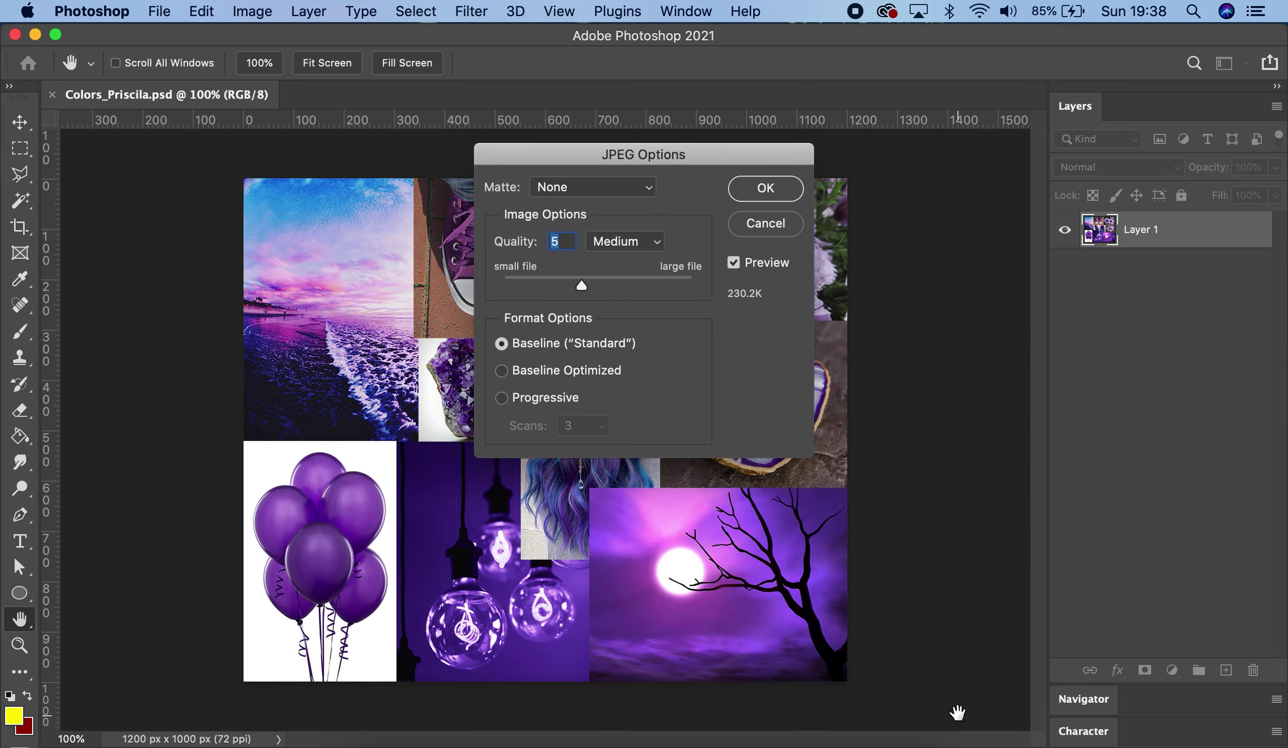
pyautogui.moveTo(580, 284); pyautogui.dragTo(710, 279)
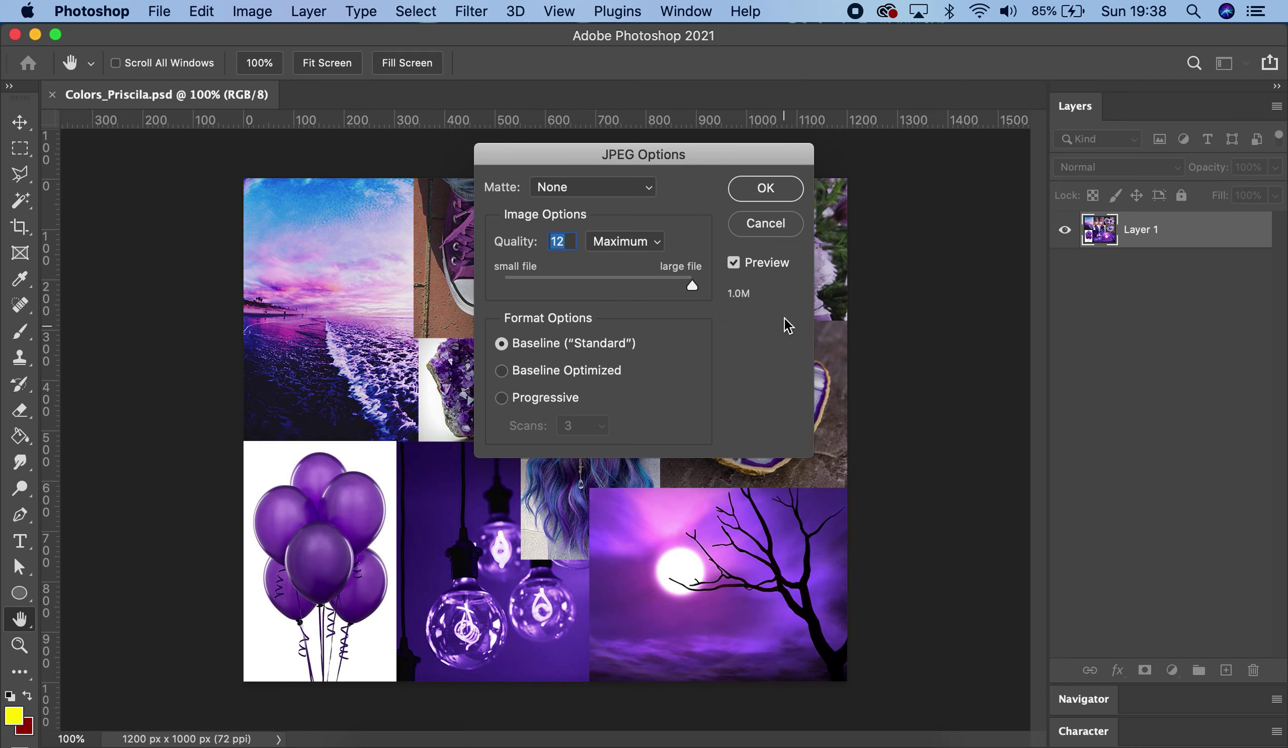
pyautogui.click(767, 193)
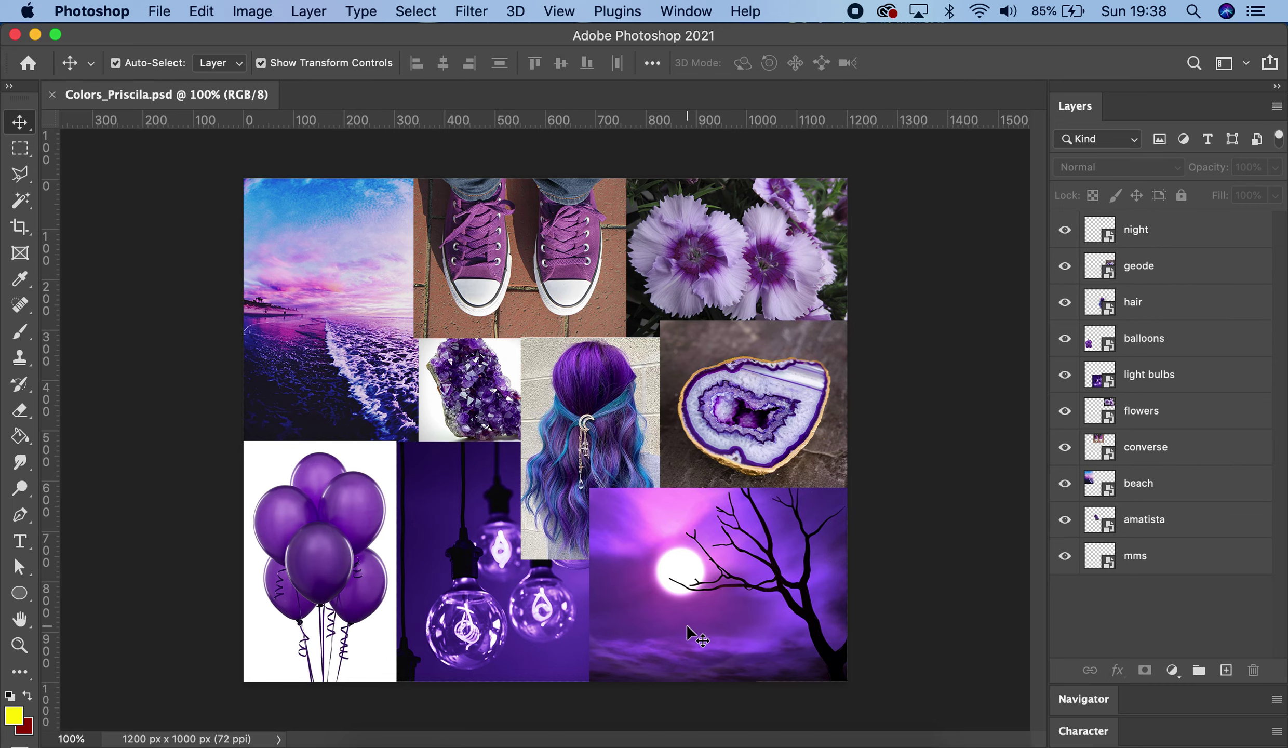
# - Switch to Finder, clear the file selection in the 01_Examples folder and enlarge its window
pyautogui.click(375, 736)
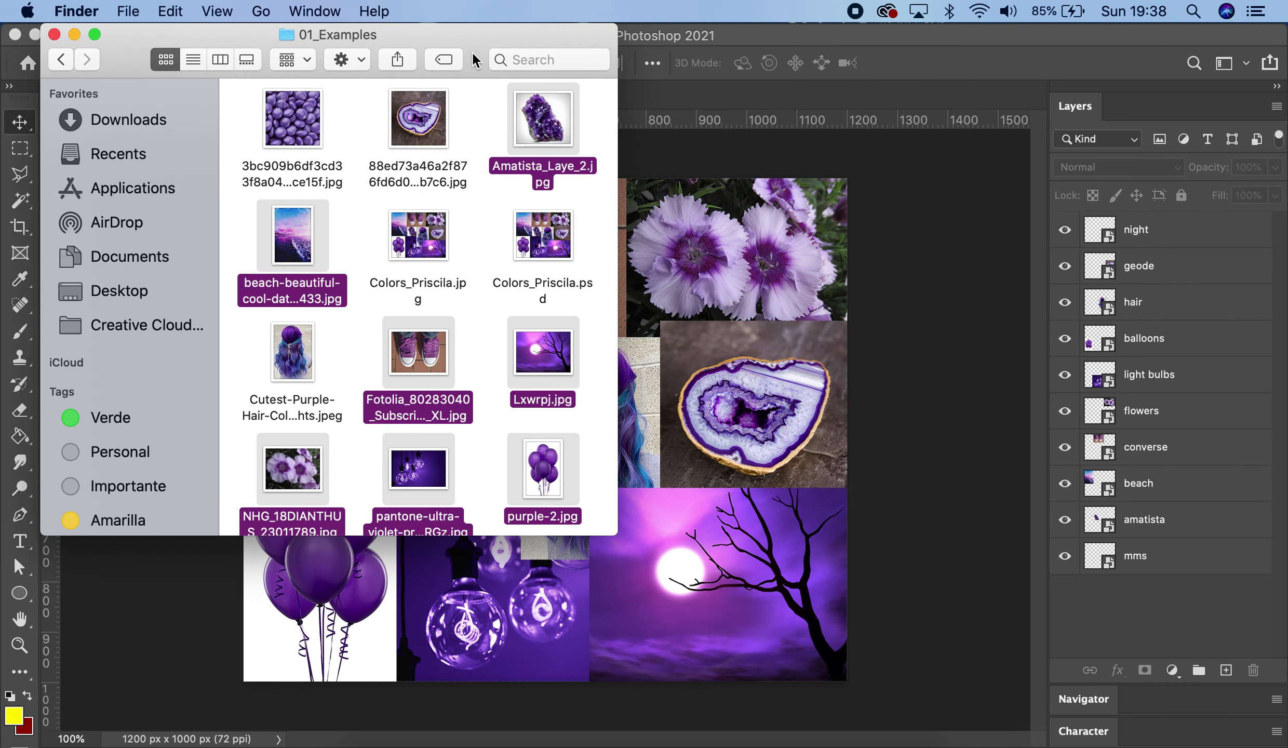
pyautogui.click(482, 221)
pyautogui.scroll(-2, 498, 336)
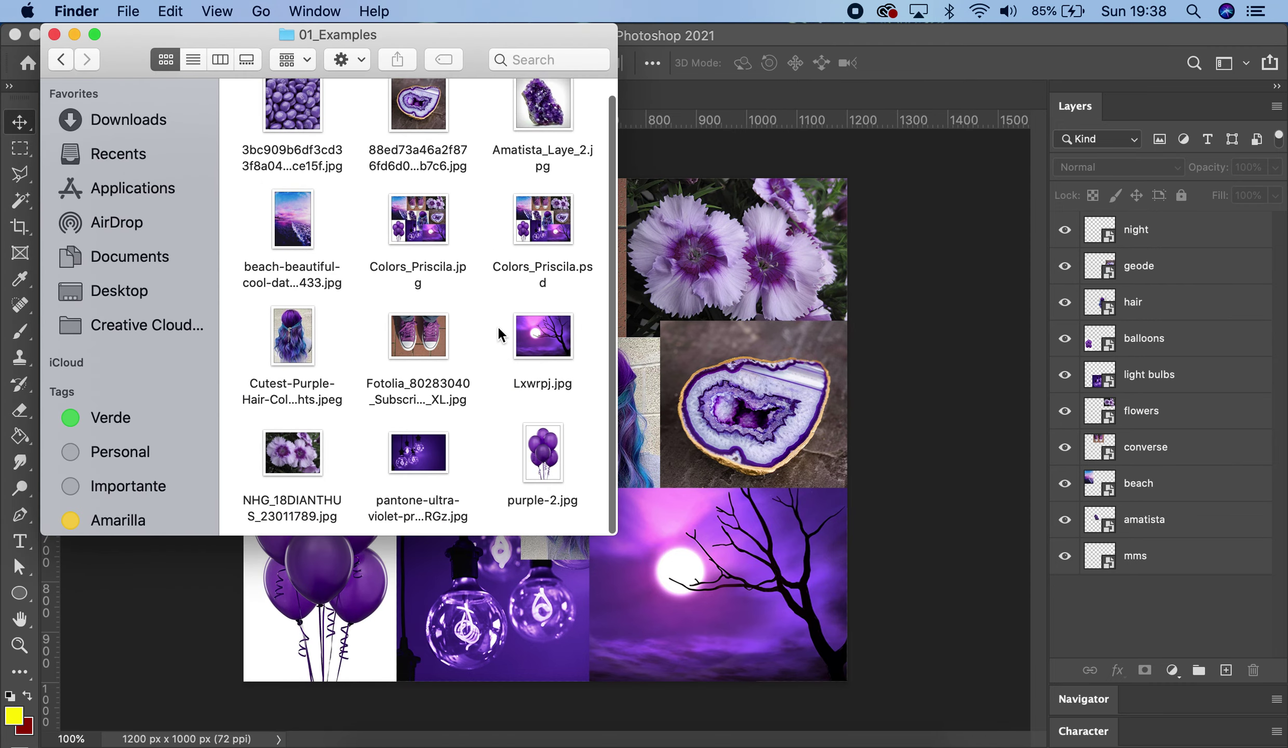
pyautogui.moveTo(611, 530); pyautogui.dragTo(922, 594)
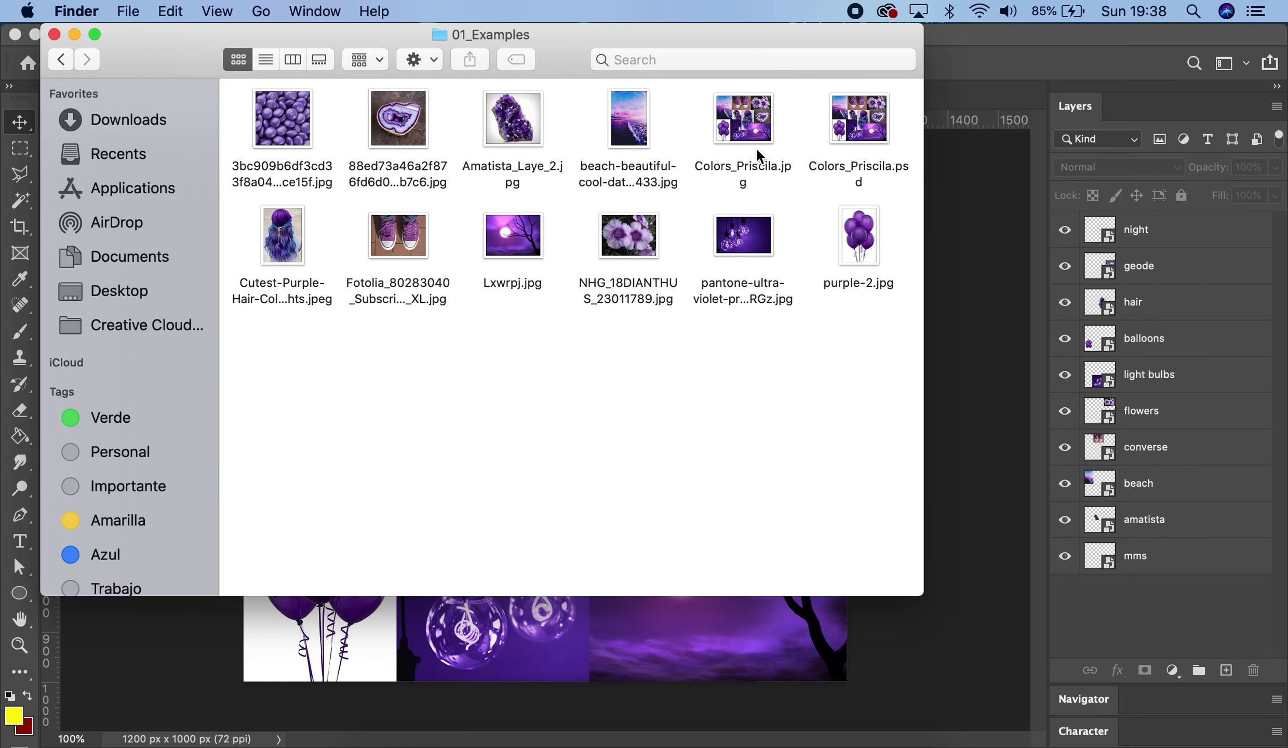
# - Open the JPEG copy of the collage in Preview to check it, close it and minimize the folder window
pyautogui.doubleClick(750, 123)
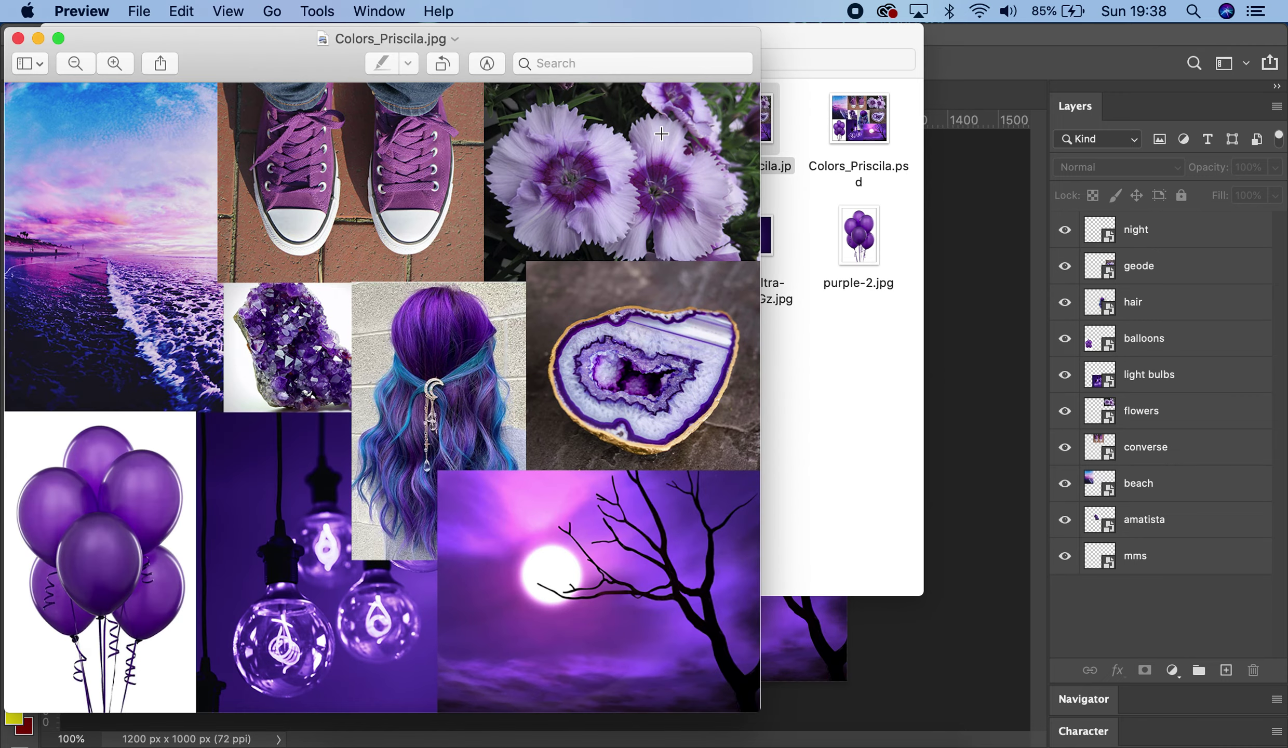
pyautogui.scroll(-5, 502, 329)
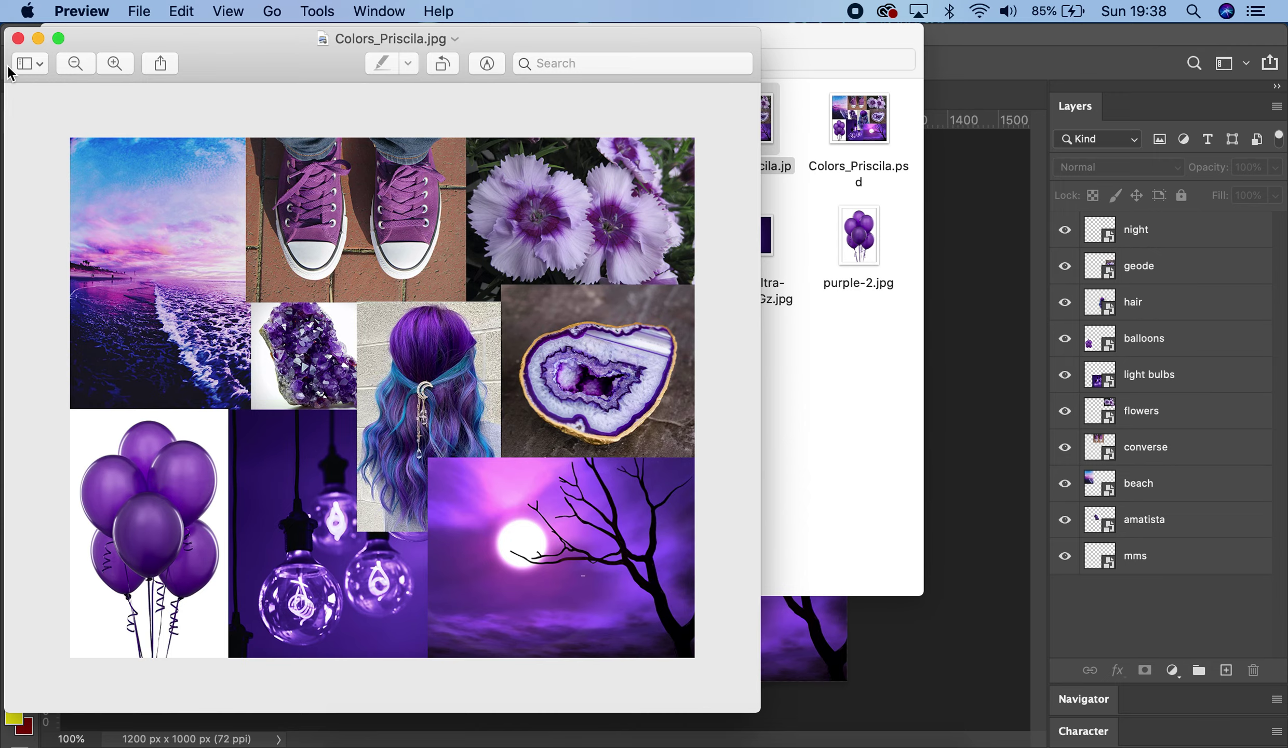
pyautogui.click(18, 38)
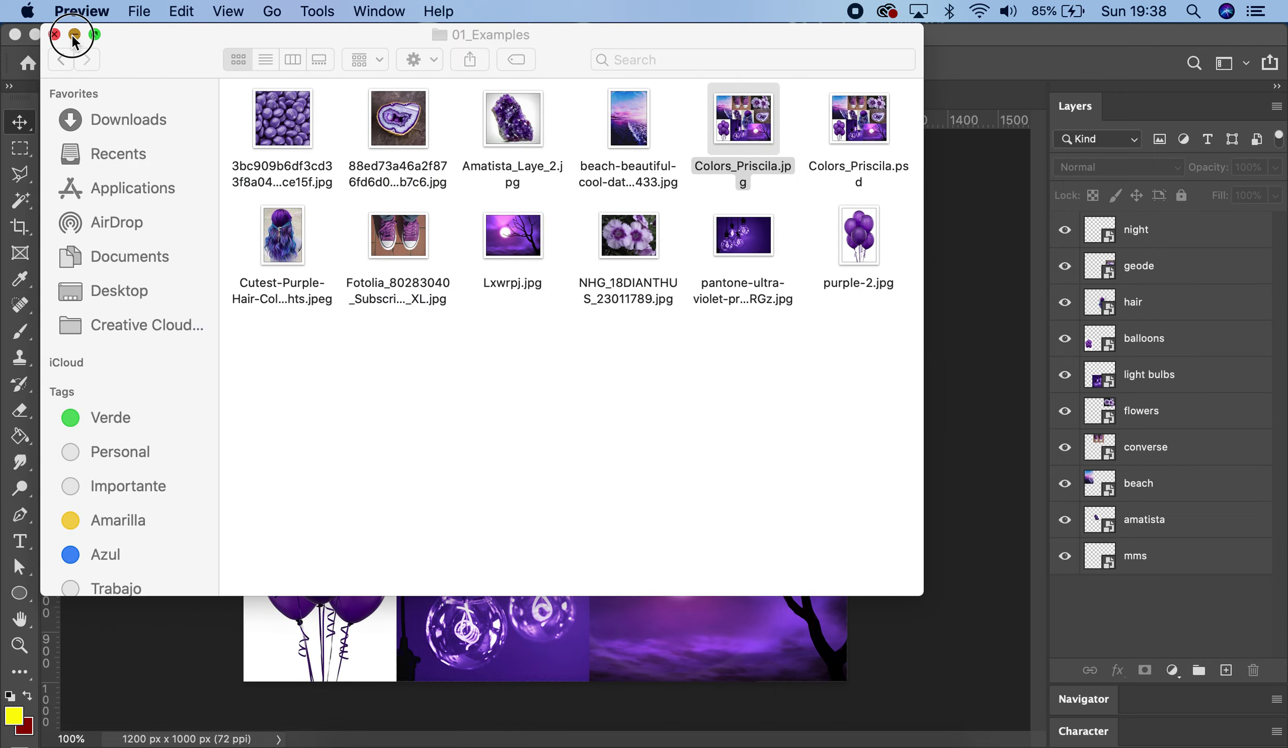
pyautogui.click(75, 34)
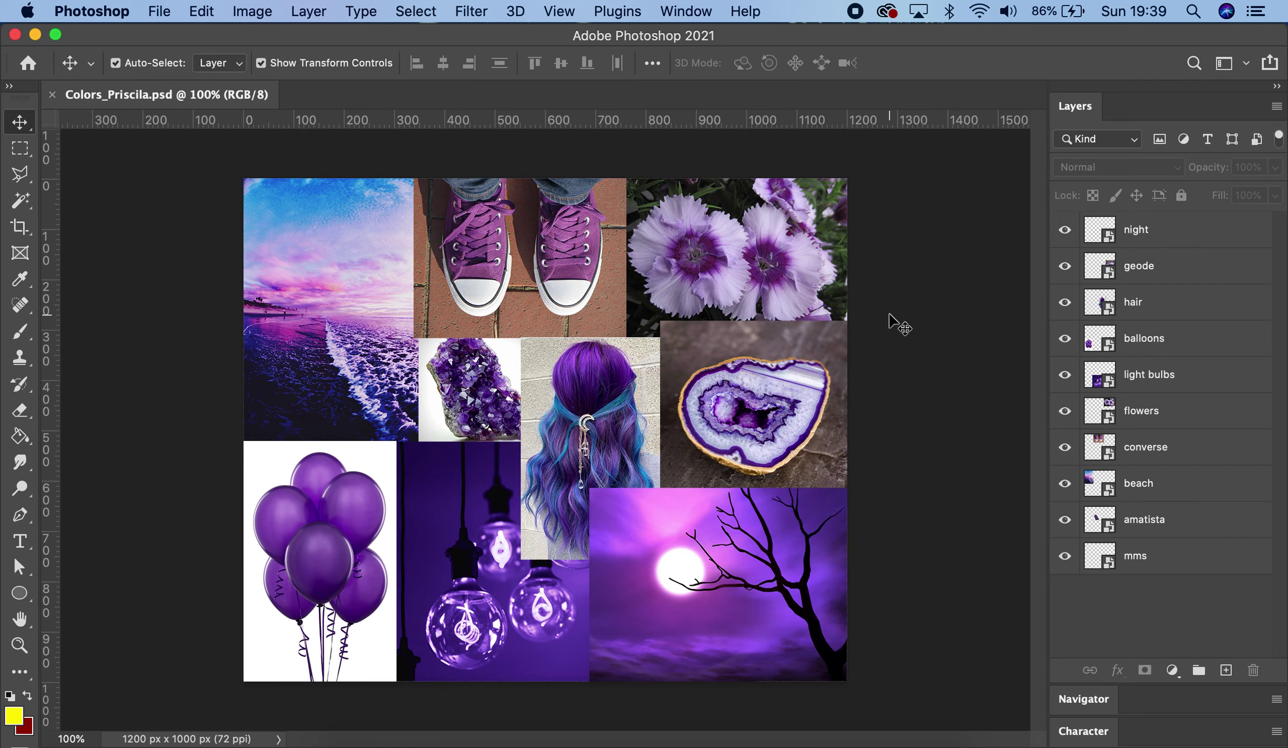
# - Shift the beach photo slightly down and to the right and rotate it about -20 degrees
pyautogui.moveTo(365, 255); pyautogui.dragTo(387, 288)
pyautogui.moveTo(332, 489); pyautogui.dragTo(380, 490)
pyautogui.press('Return')
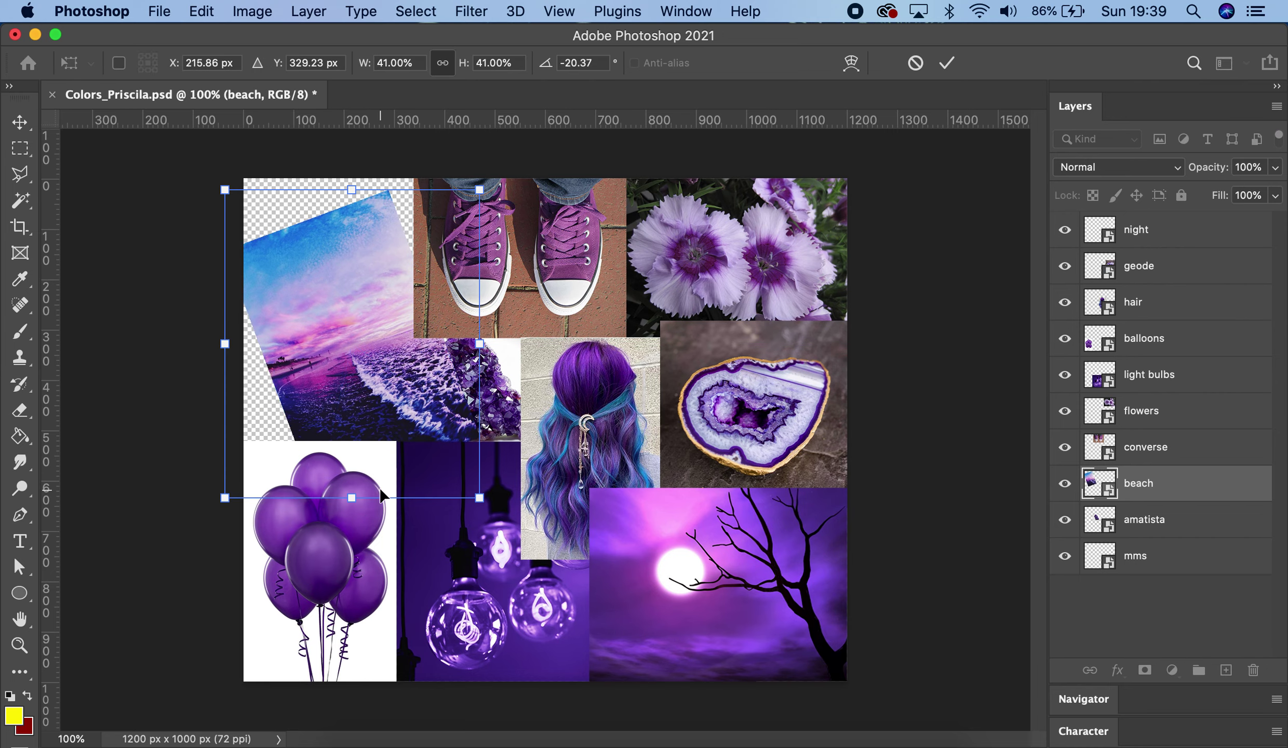
# - Move the flowers photo down and to the left, tilt it slightly clockwise and apply the transform
pyautogui.moveTo(734, 258); pyautogui.dragTo(694, 317)
pyautogui.moveTo(821, 227); pyautogui.dragTo(840, 255)
pyautogui.press('Return')
# - Shrink the night photo, tilt it slightly clockwise and place it over the light bulbs and the lower hair photo
pyautogui.moveTo(685, 574); pyautogui.dragTo(641, 545)
pyautogui.moveTo(809, 666); pyautogui.dragTo(741, 635)
pyautogui.moveTo(736, 540); pyautogui.dragTo(680, 579)
pyautogui.press('Return')
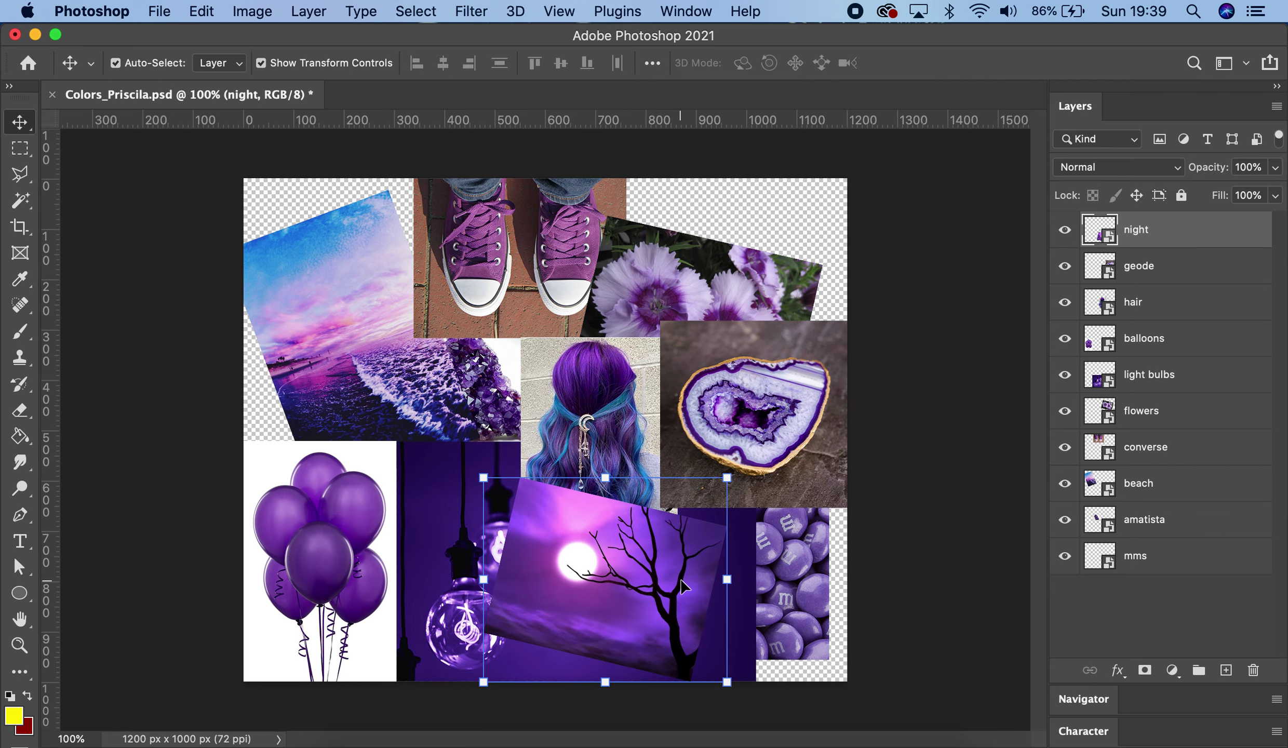
# - Move the balloons photo up and to the right over the light bulbs and beach photos, and deselect it
pyautogui.moveTo(348, 524); pyautogui.dragTo(412, 470)
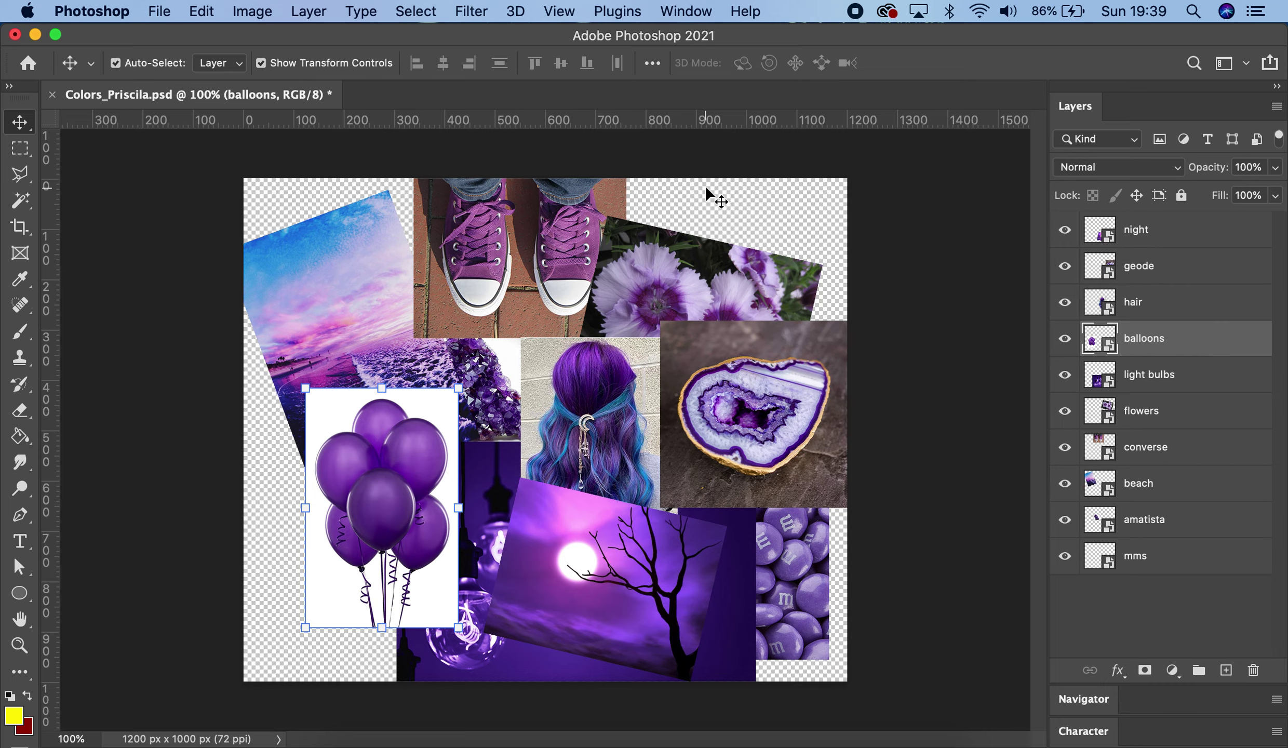
pyautogui.click(230, 446)
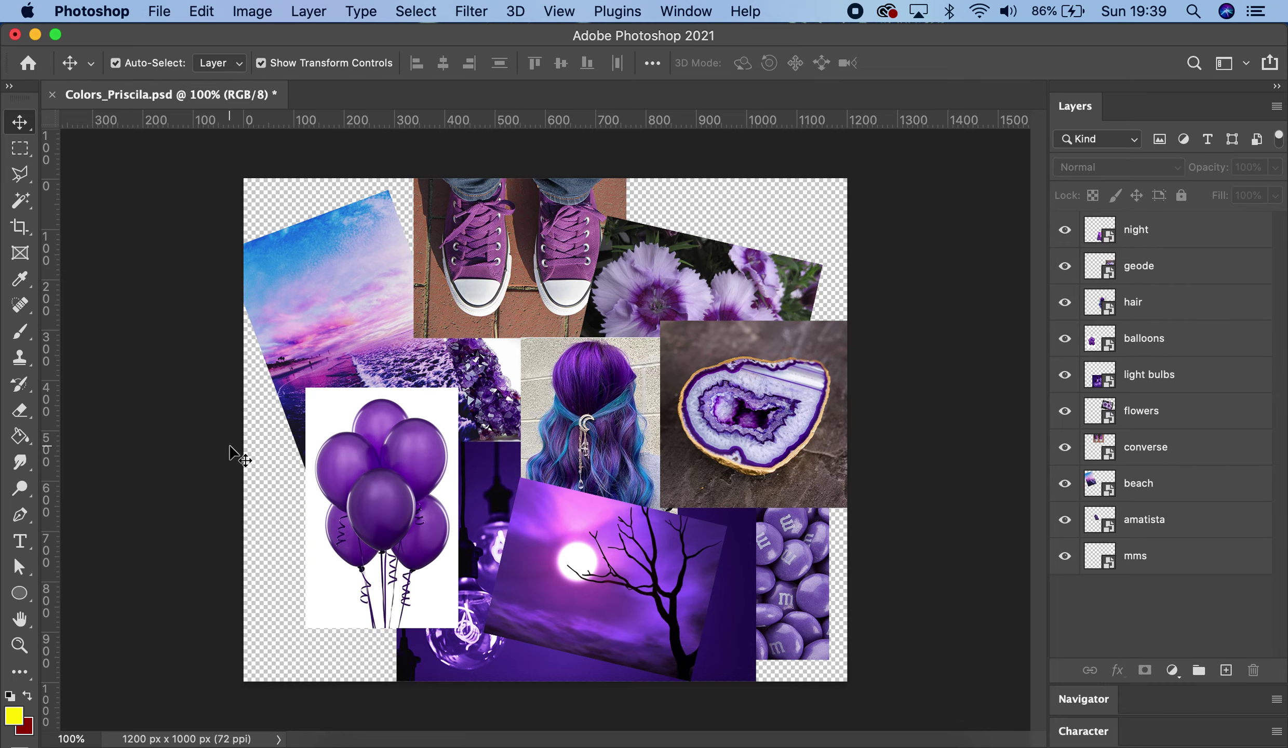
# - Try to save the rearranged collage on the computer as a JPEG copy, declining to replace the existing JPEG file
pyautogui.click(158, 11)
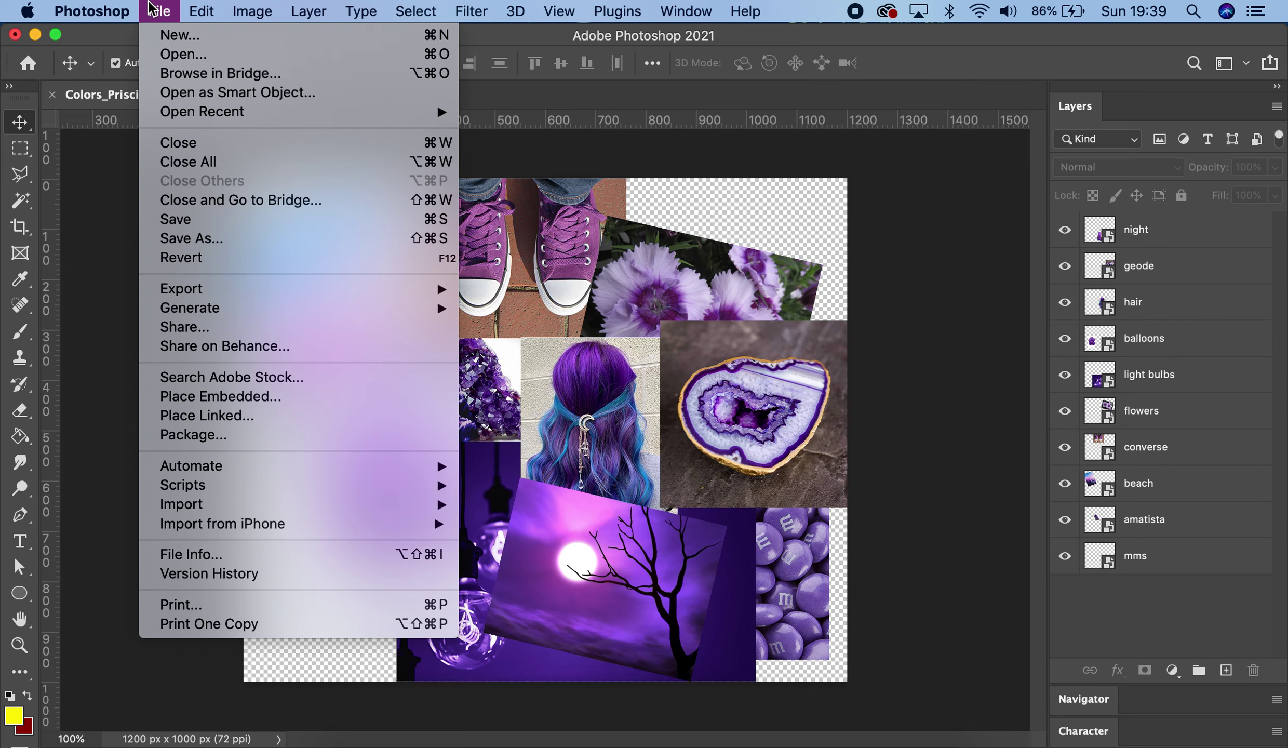
pyautogui.click(218, 241)
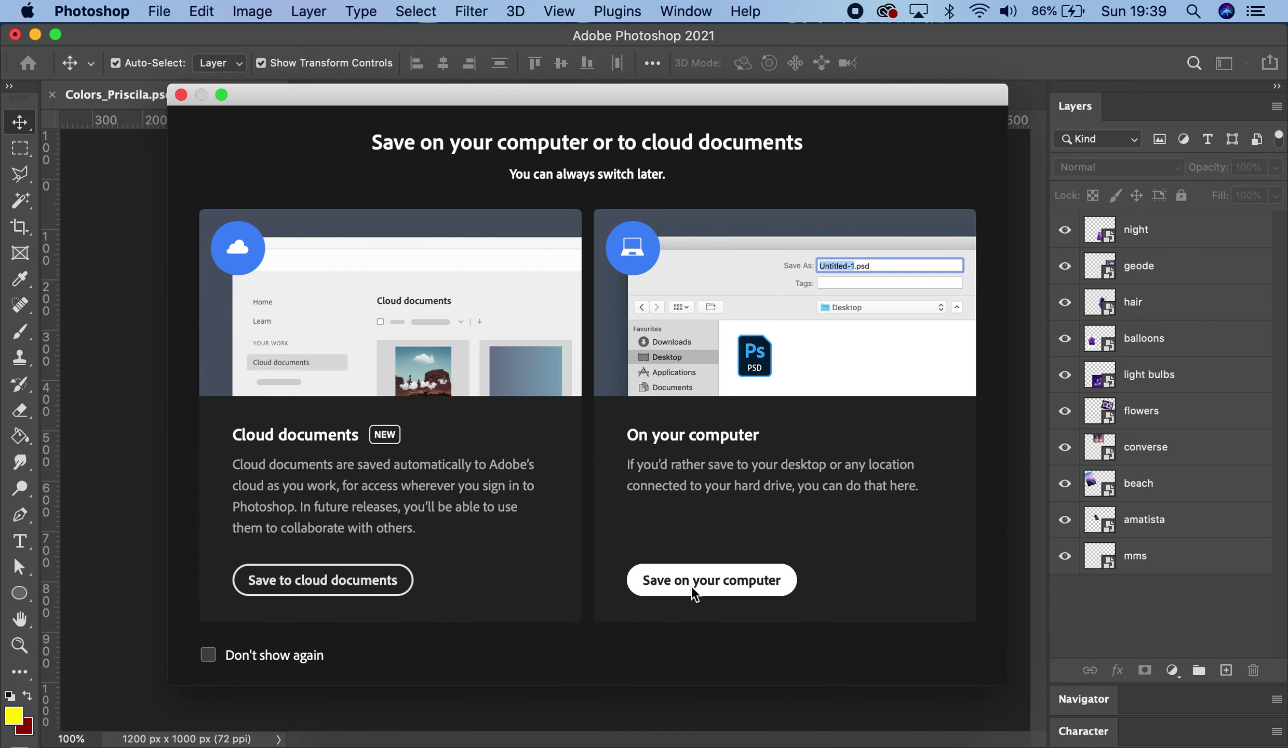
pyautogui.click(690, 586)
pyautogui.moveTo(521, 53); pyautogui.dragTo(831, 52)
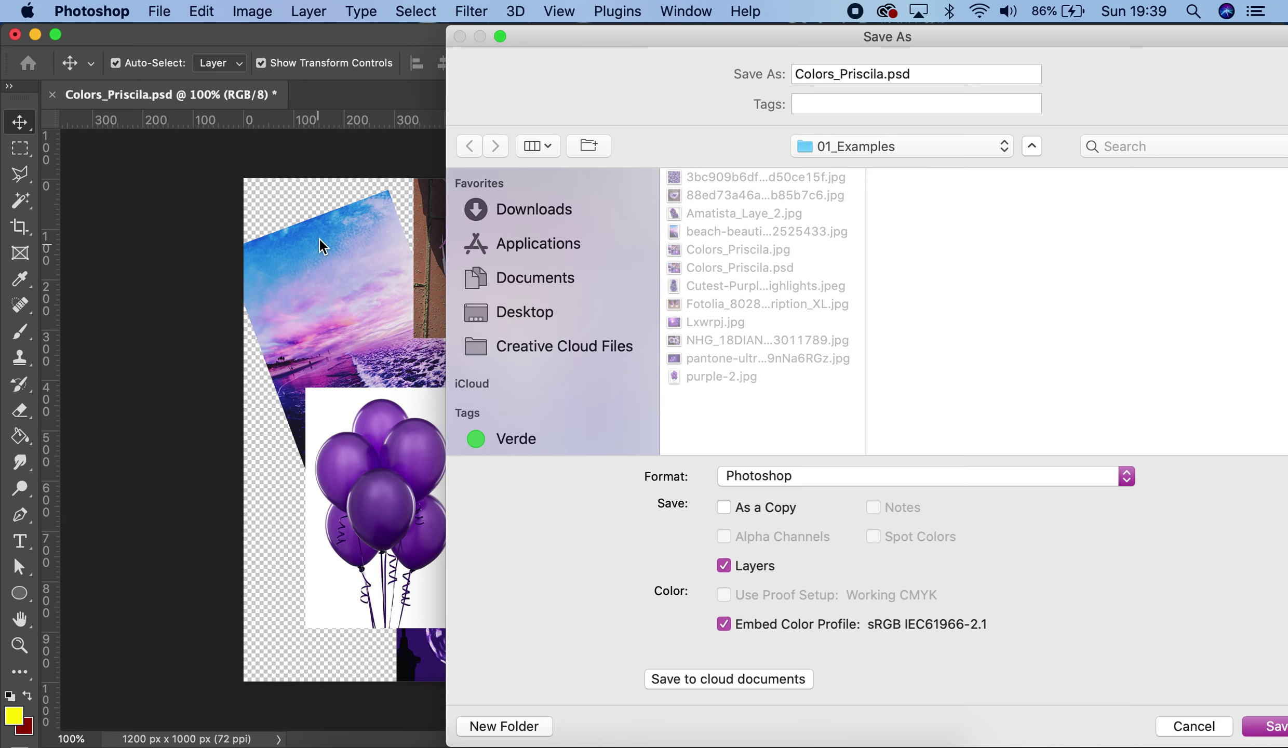
pyautogui.click(779, 475)
pyautogui.click(797, 597)
pyautogui.moveTo(1090, 34); pyautogui.dragTo(905, 30)
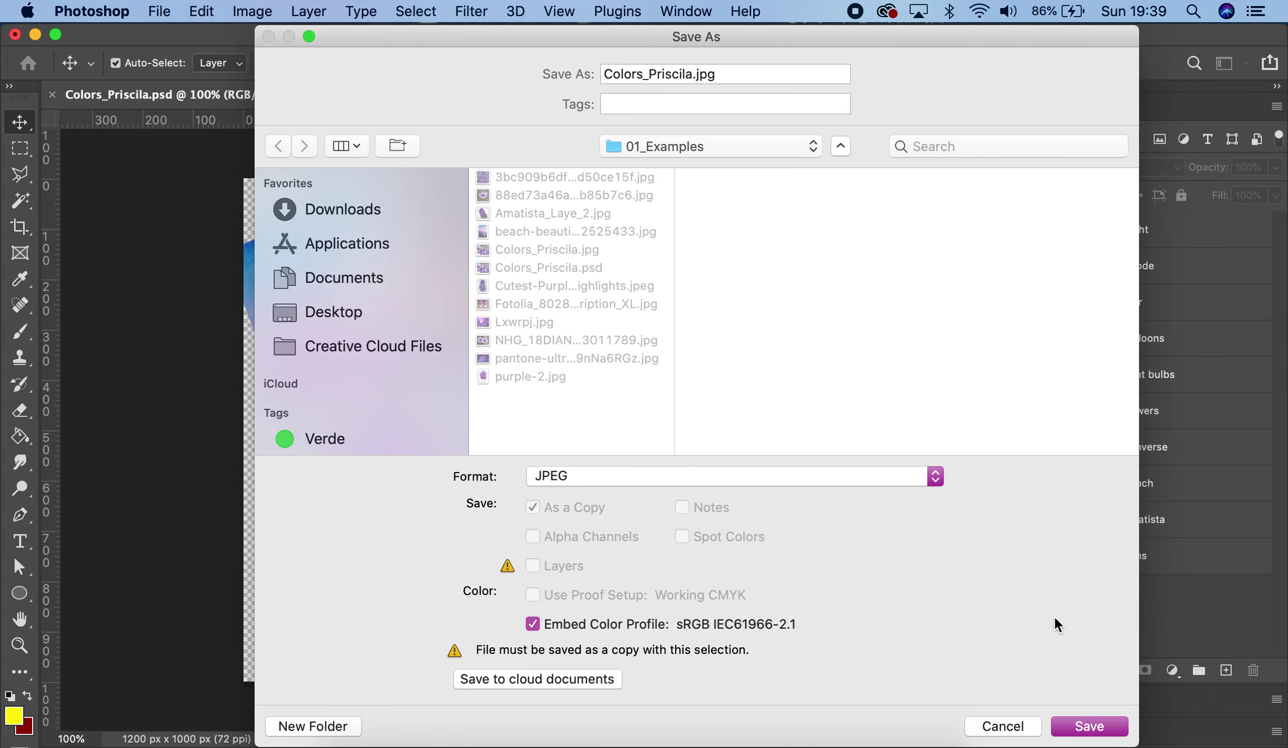
pyautogui.click(1089, 726)
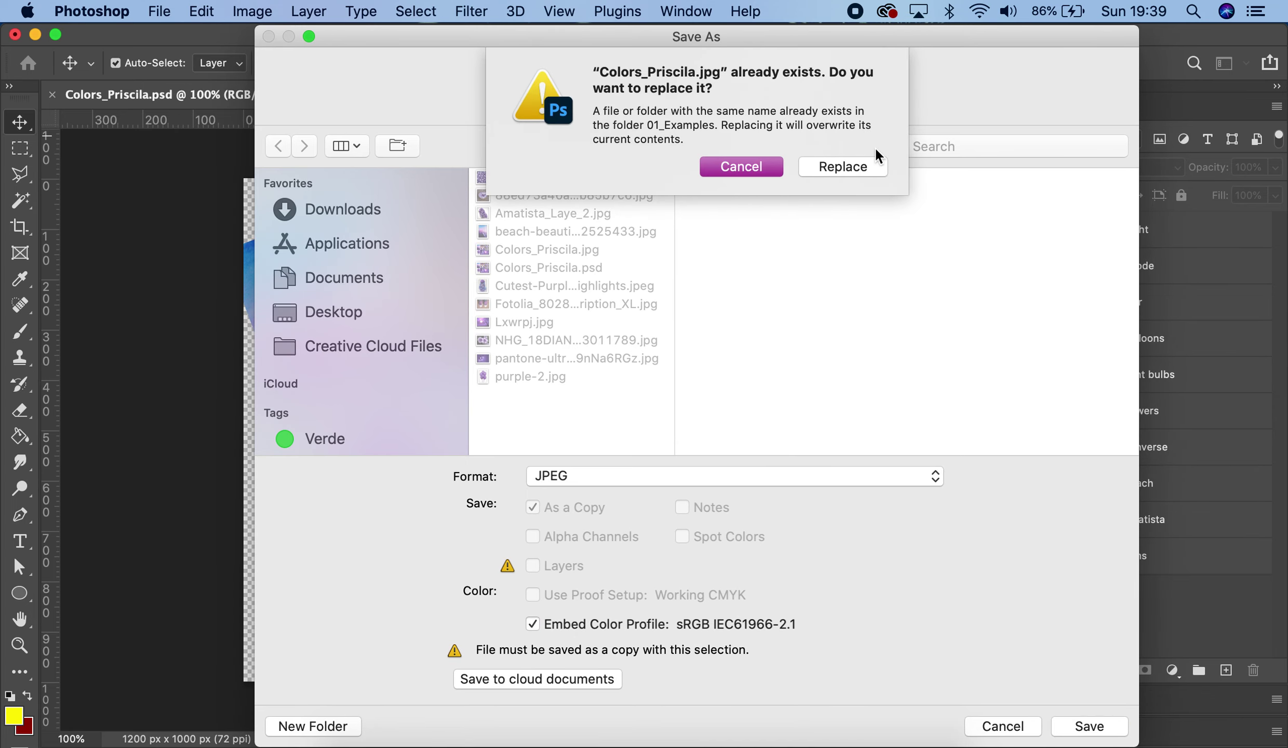
pyautogui.click(761, 171)
# - Try to save the JPEG copy with a 2 added to its file name, cancelling at the JPEG options
pyautogui.click(678, 73)
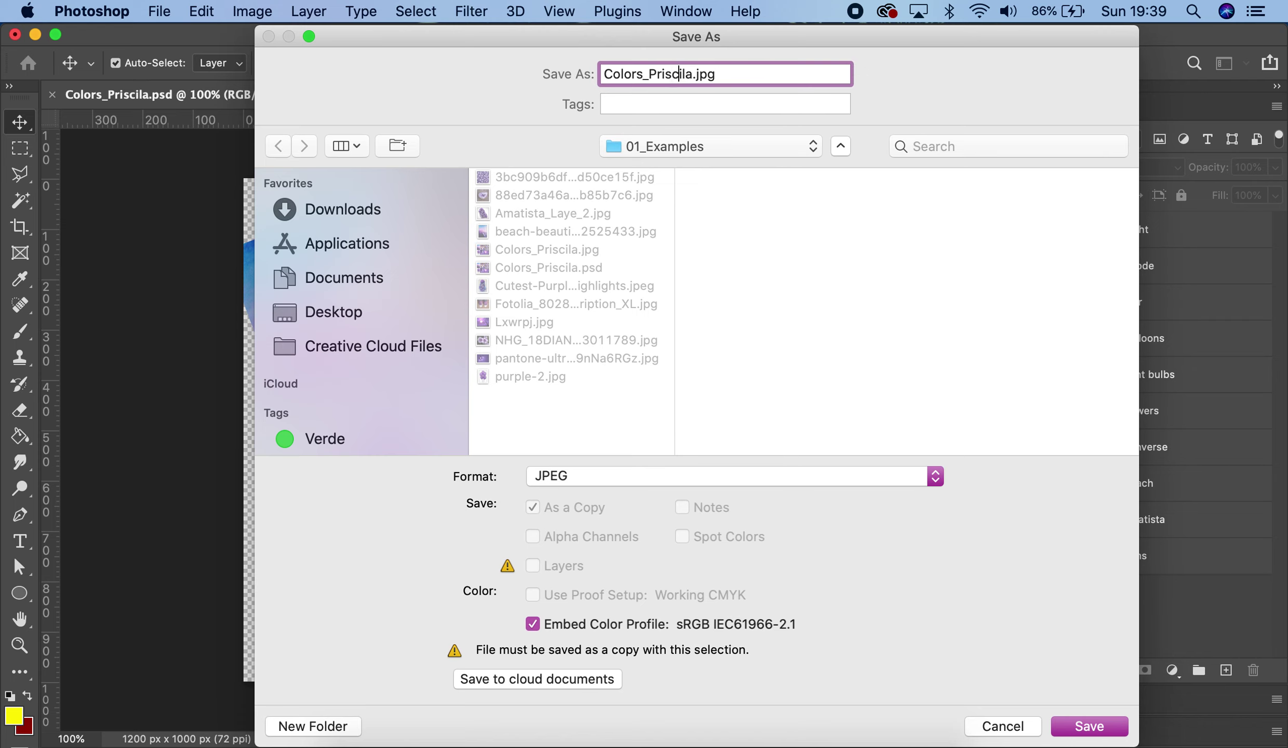
pyautogui.write('2')
pyautogui.click(1088, 726)
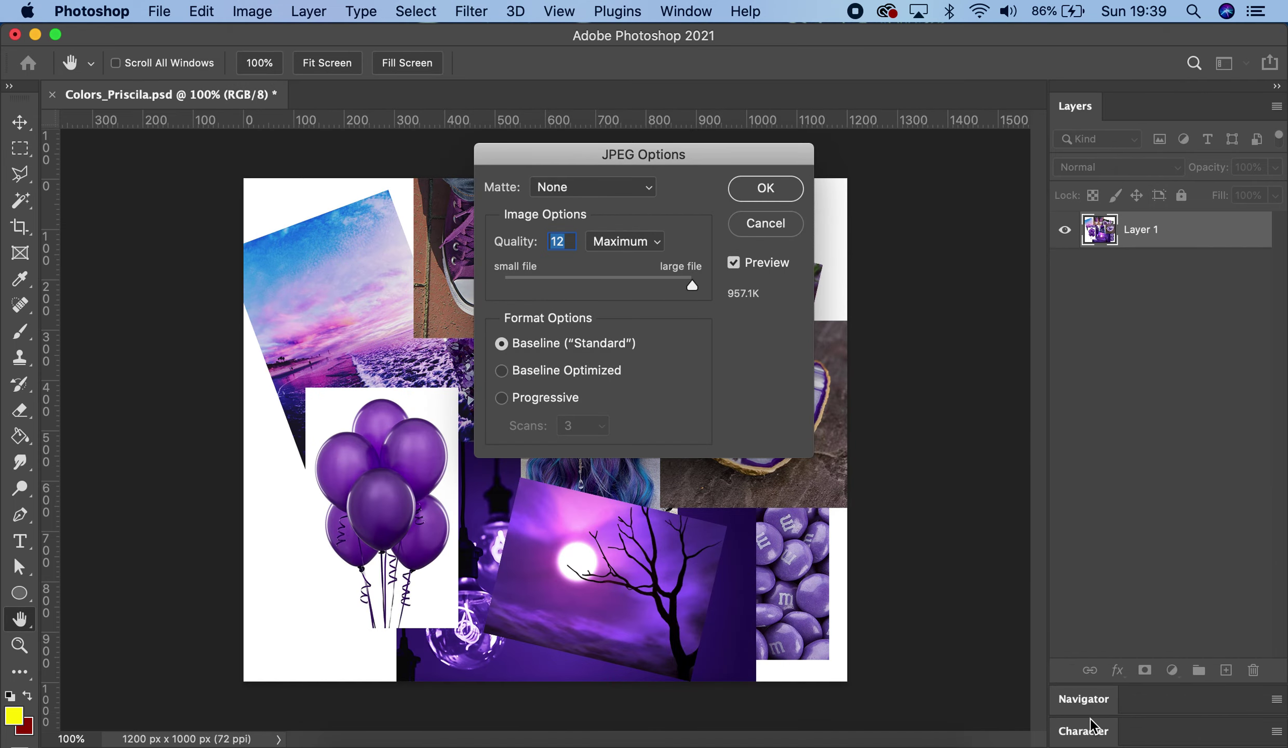
pyautogui.moveTo(705, 149); pyautogui.dragTo(602, 266)
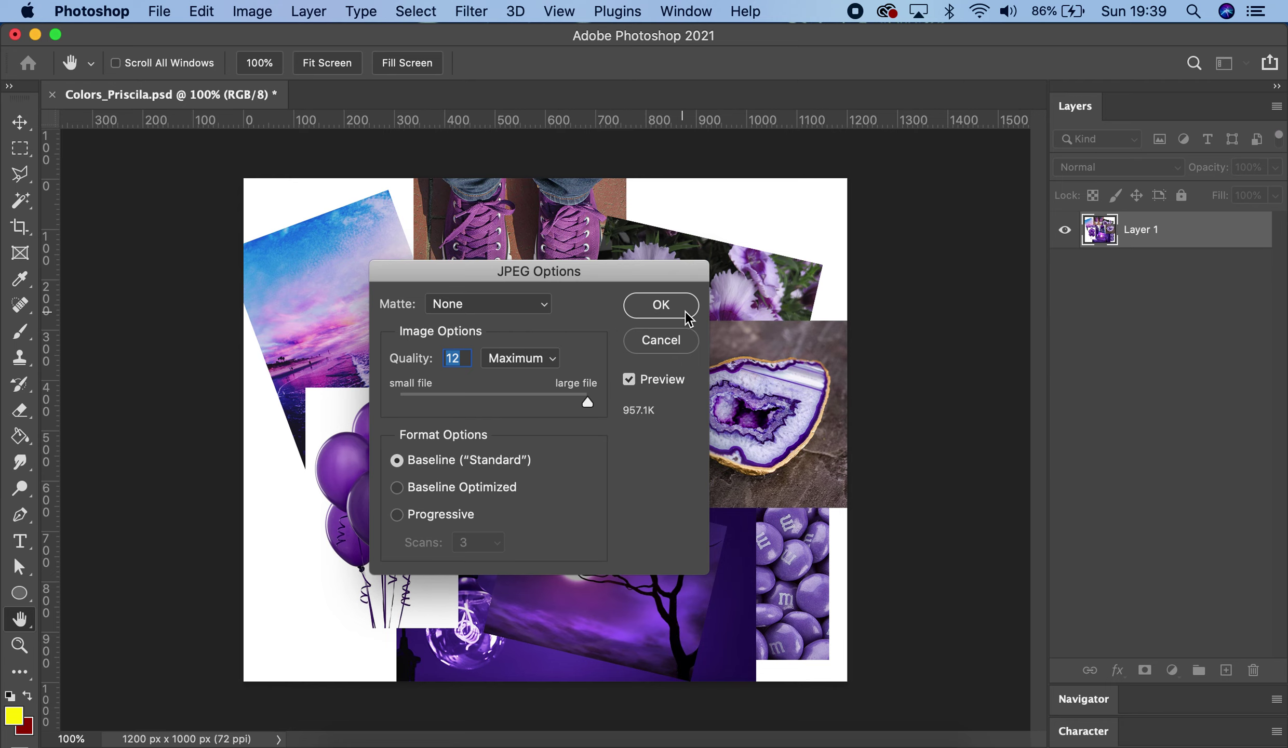
pyautogui.click(677, 343)
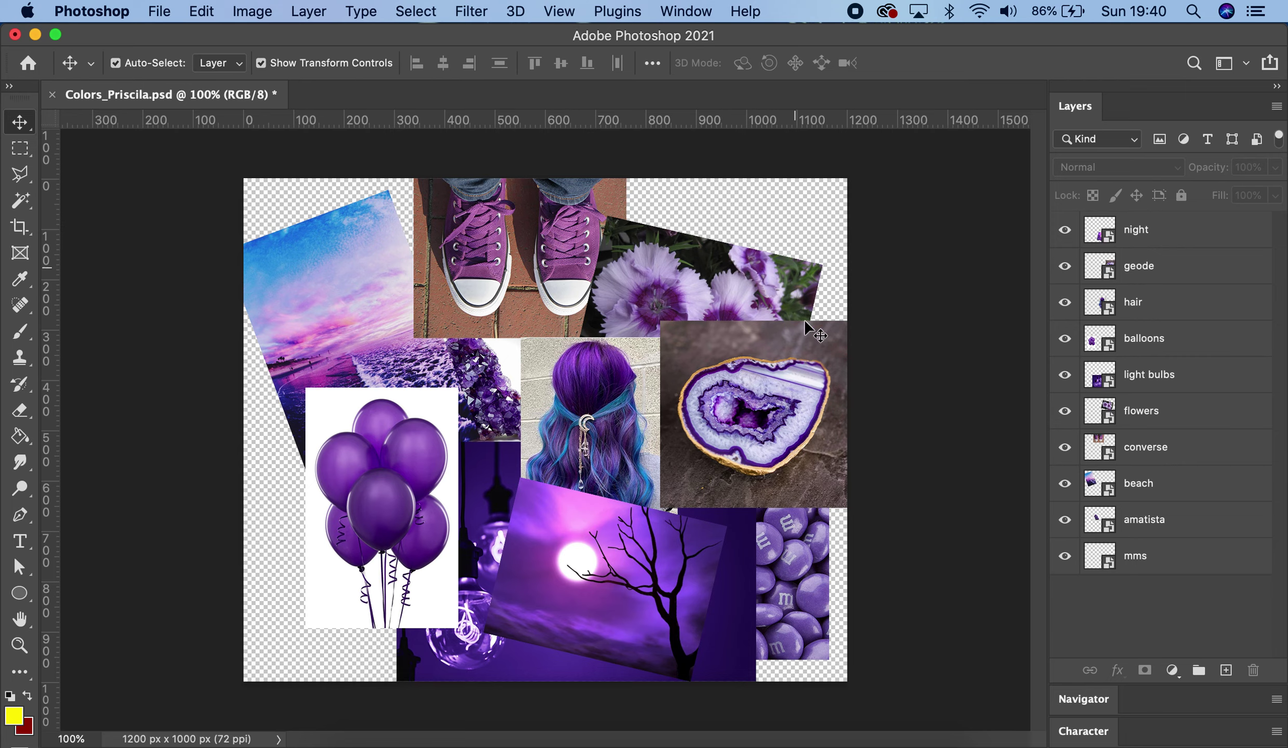
# - Save the rearranged collage on the computer as a PNG copy in 01_Examples, using Large file size (Fastest saving)
pyautogui.click(159, 11)
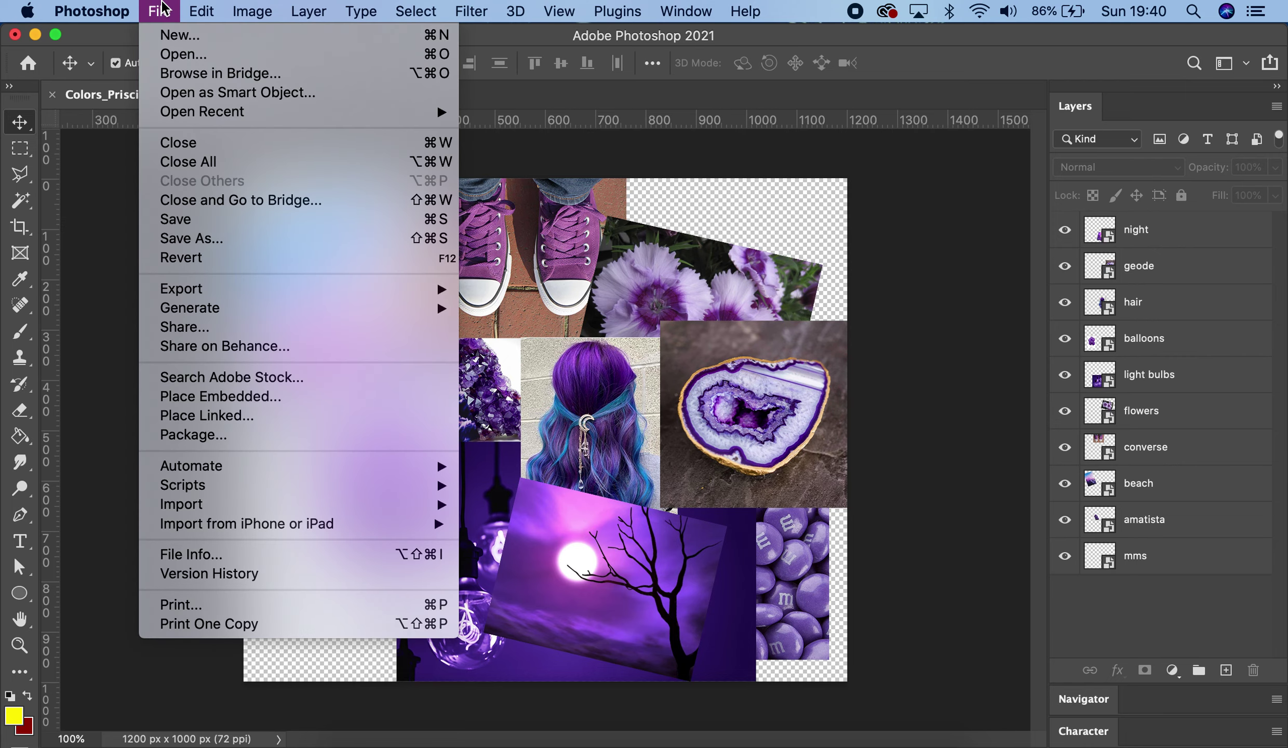
pyautogui.click(210, 240)
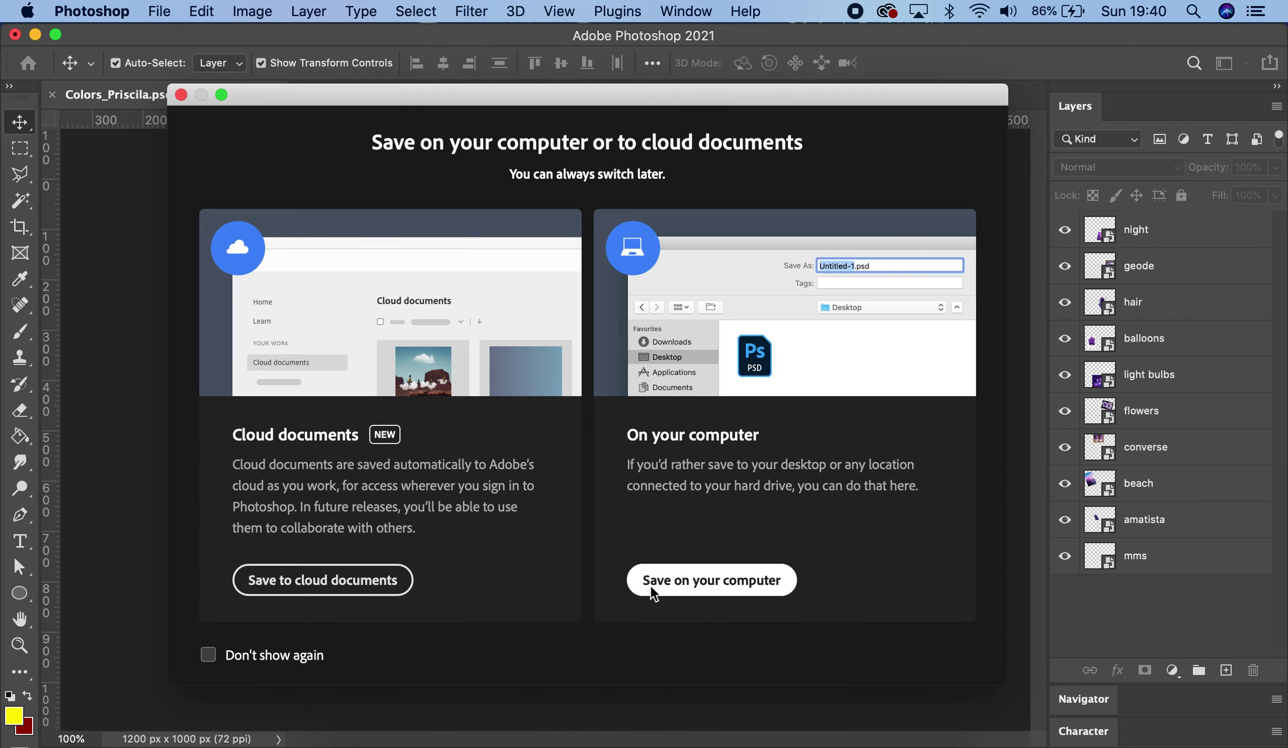
pyautogui.click(651, 585)
pyautogui.click(667, 478)
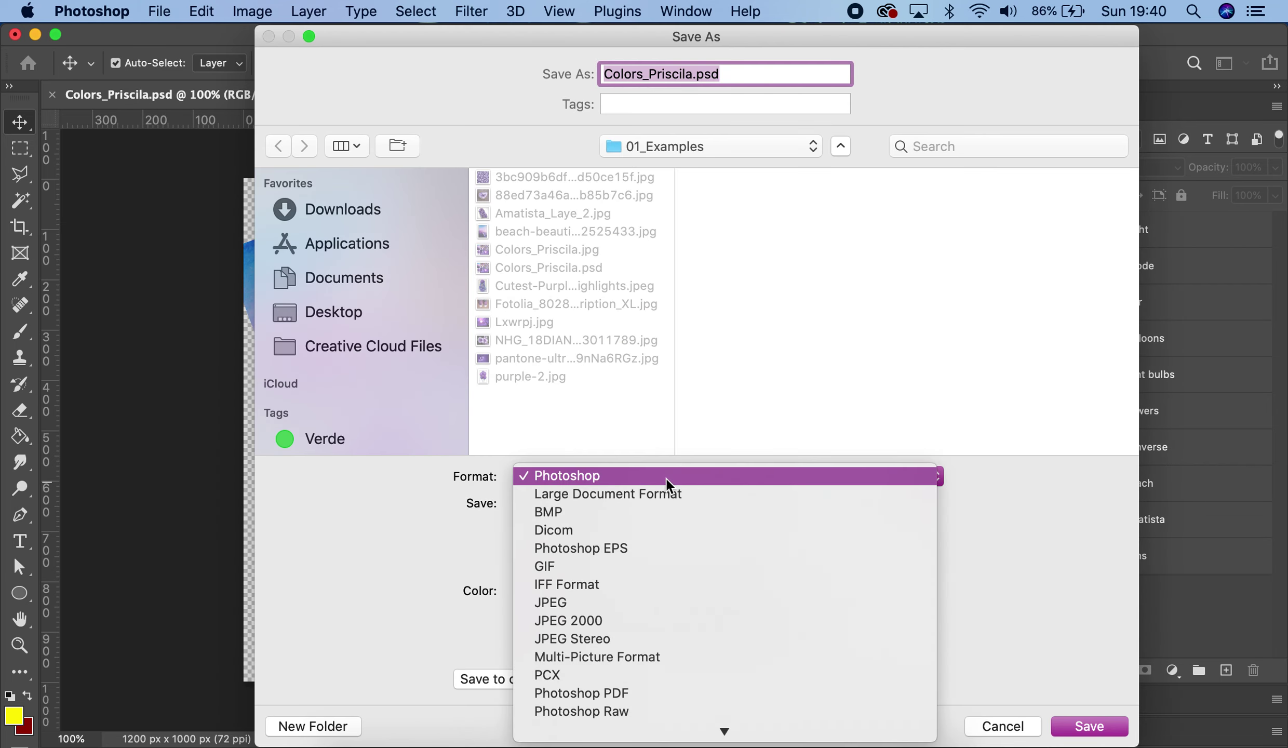
pyautogui.scroll(-2, 651, 597)
pyautogui.scroll(-3, 651, 597)
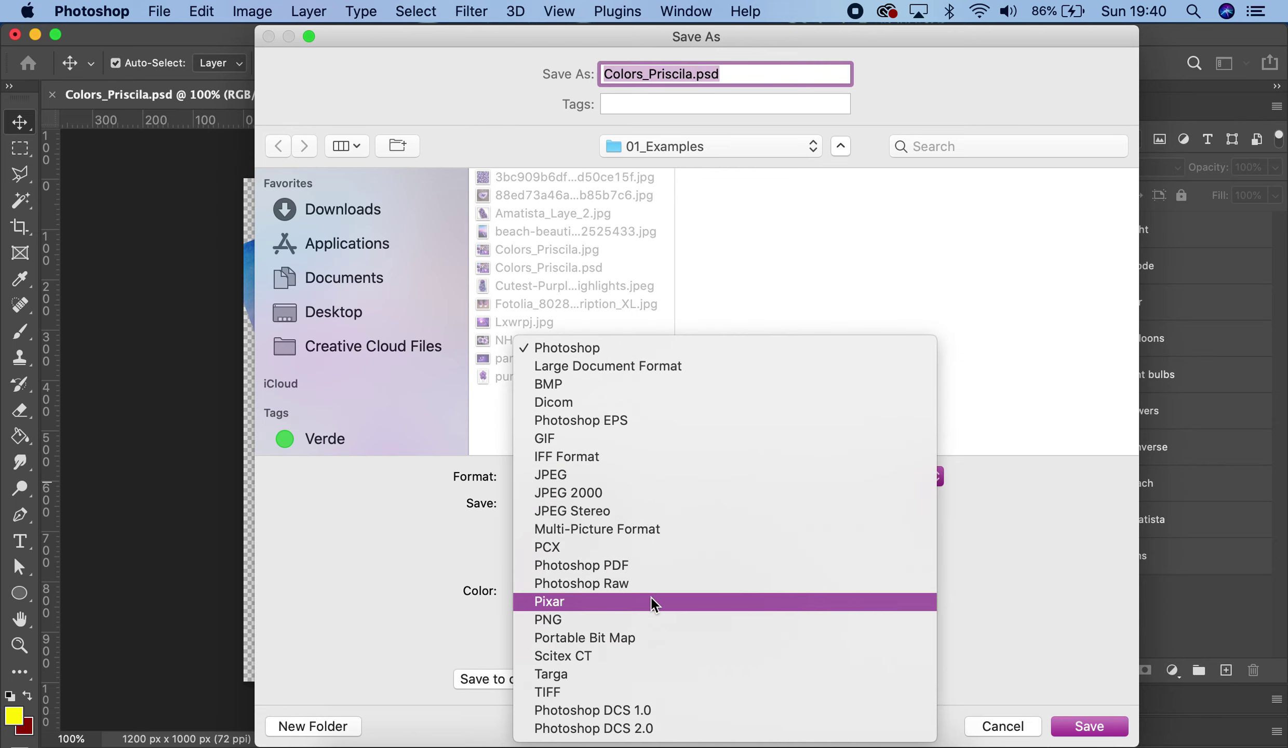
pyautogui.click(600, 618)
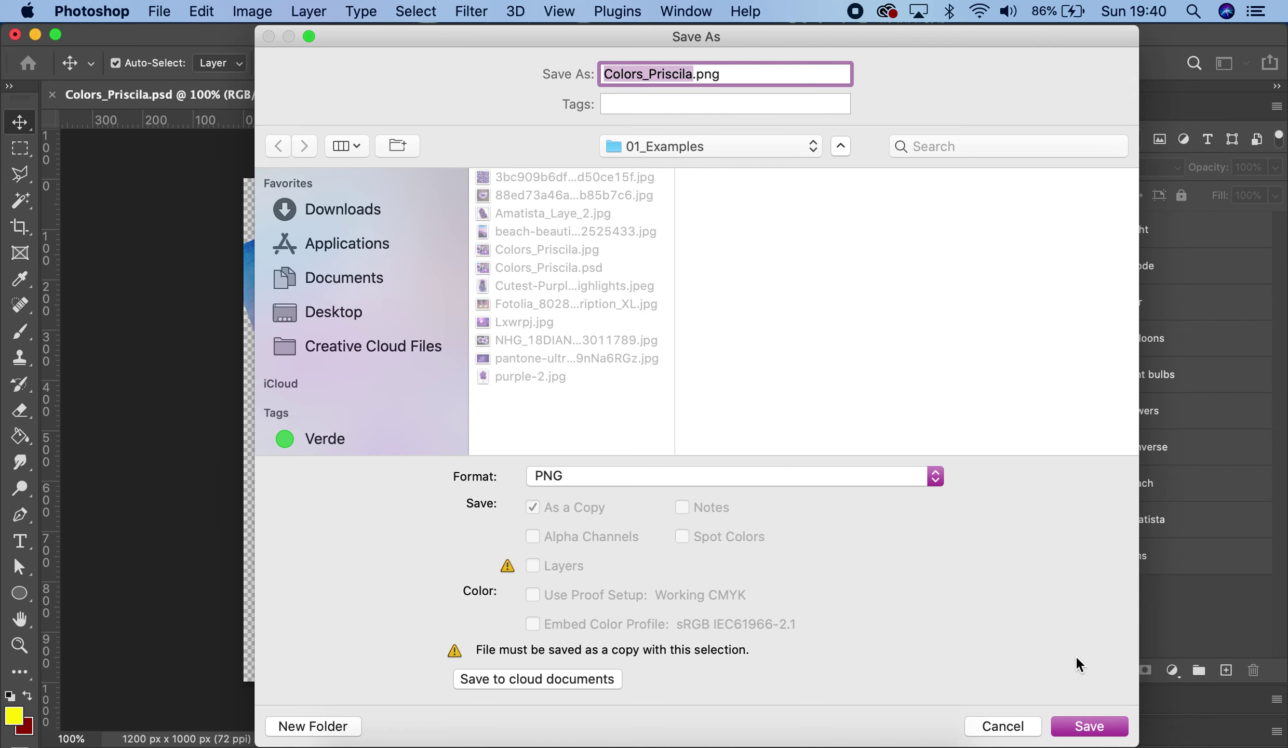
pyautogui.click(1093, 729)
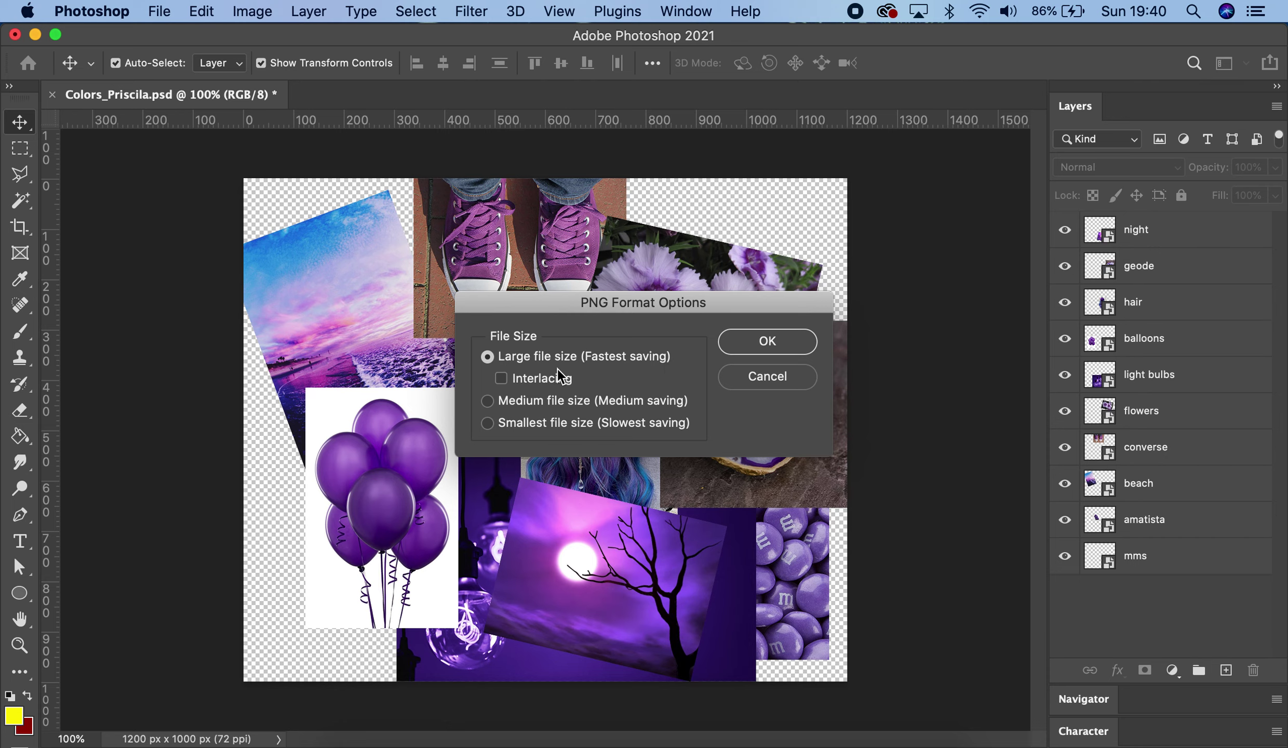
pyautogui.click(766, 340)
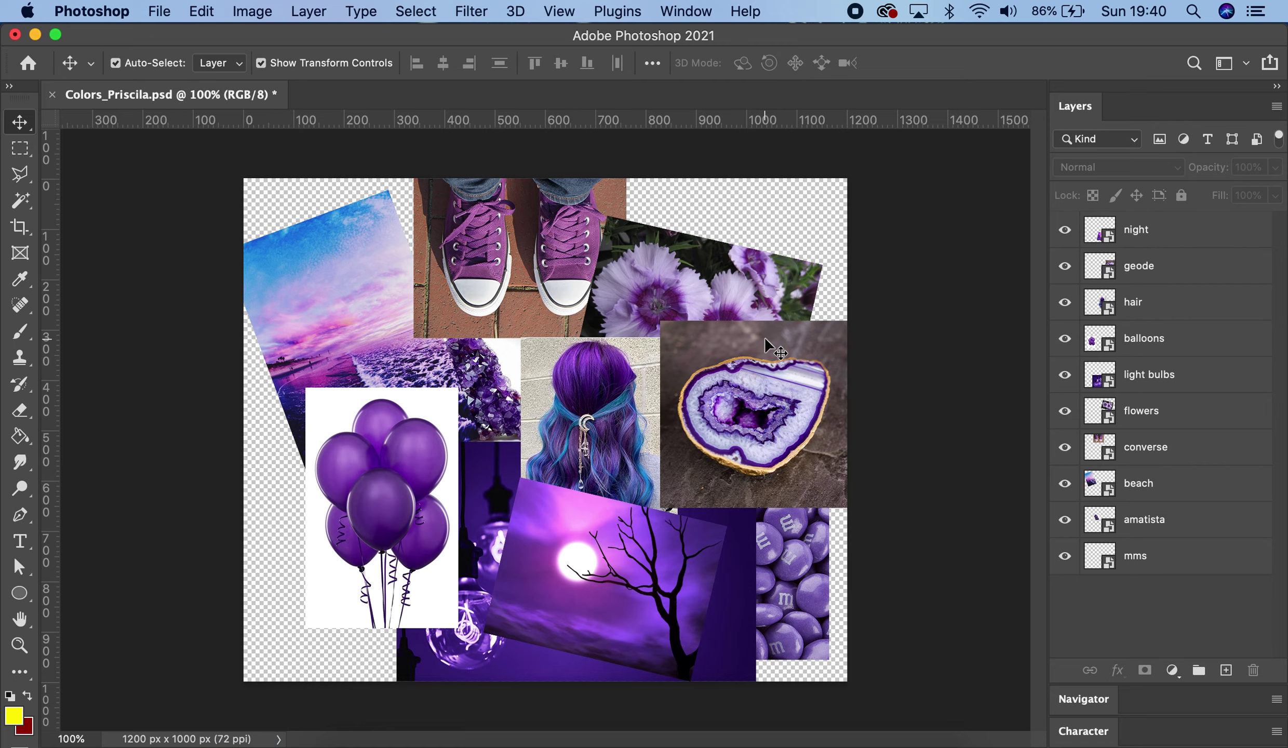
# - Switch to Finder, compare the collage's JPEG and PNG copies from 01_Examples in Preview, and close both images and the folder view
pyautogui.click(345, 735)
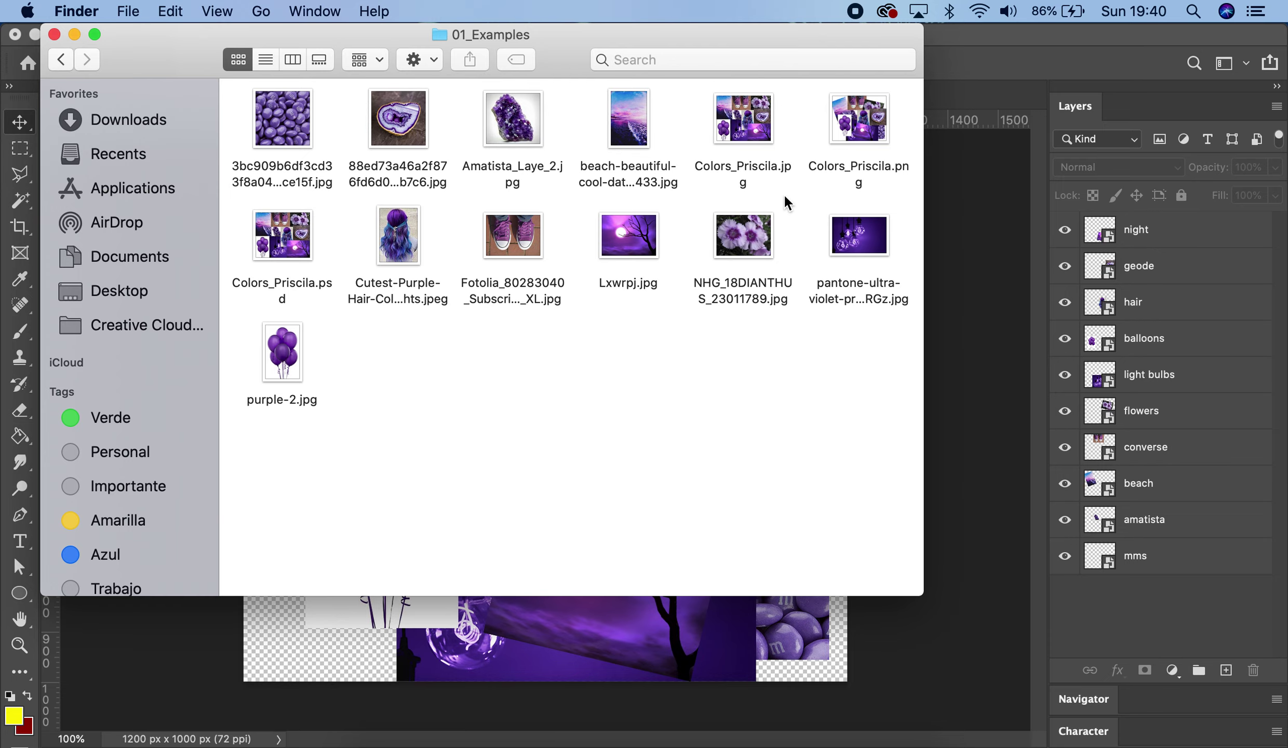
pyautogui.doubleClick(754, 120)
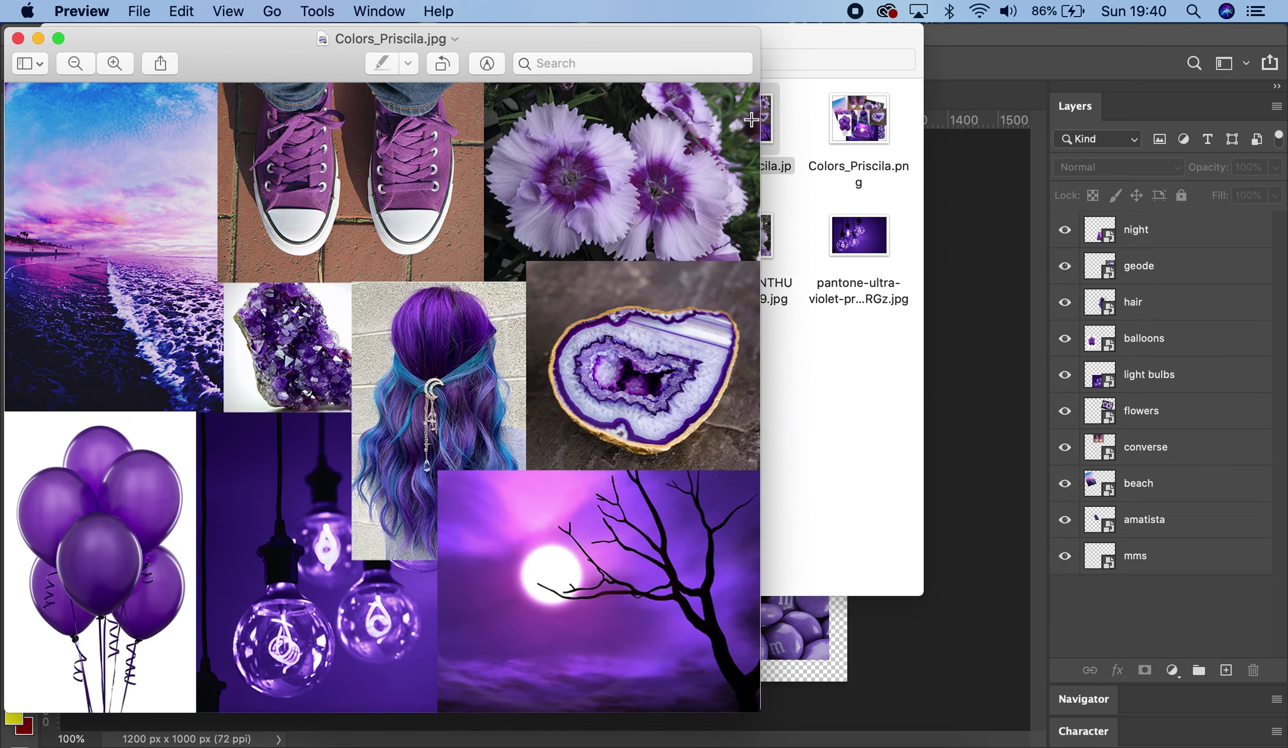
pyautogui.click(861, 139)
pyautogui.doubleClick(861, 139)
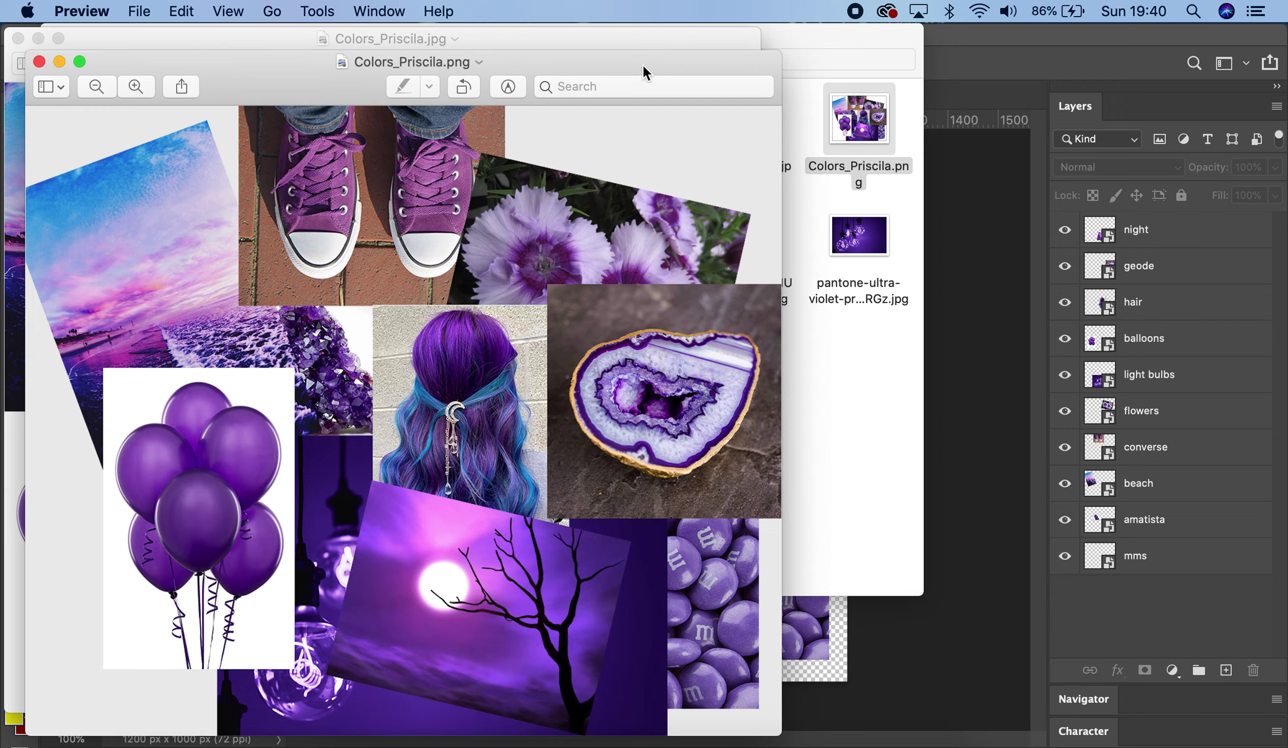
pyautogui.moveTo(588, 63); pyautogui.dragTo(848, 38)
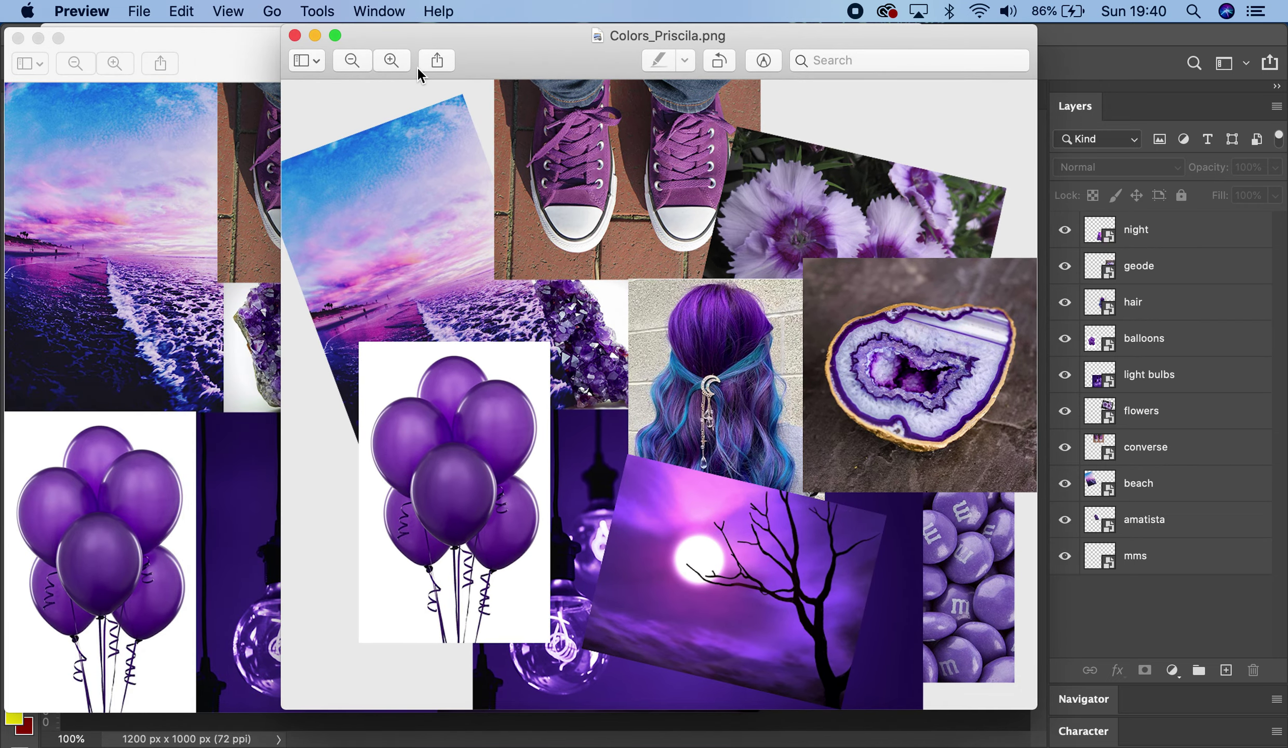
pyautogui.click(352, 62)
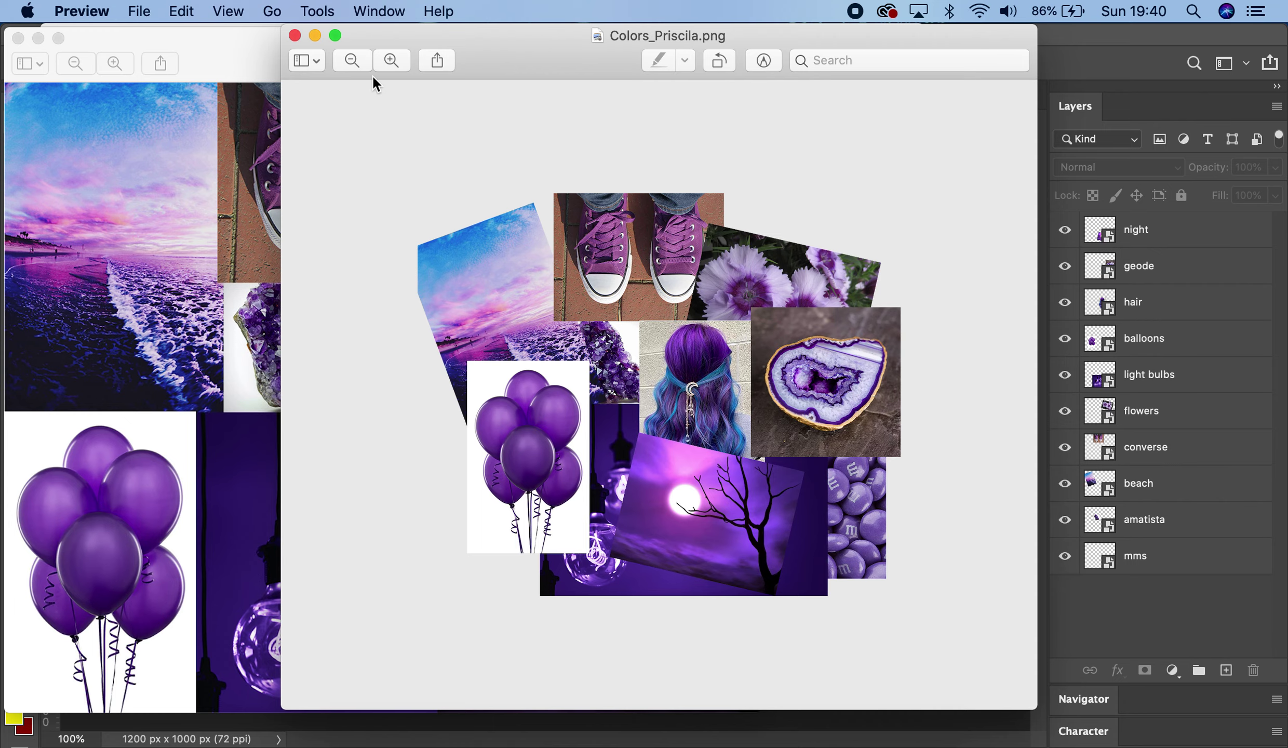
pyautogui.click(295, 35)
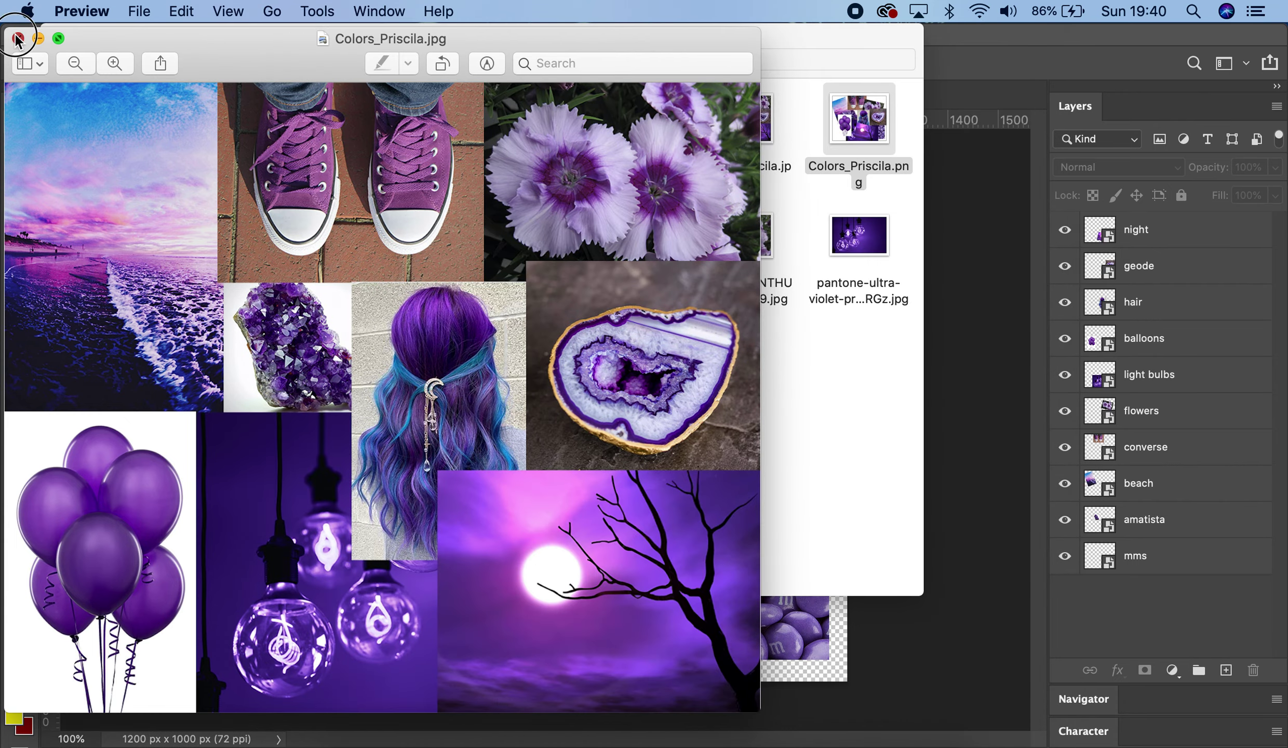
pyautogui.click(18, 39)
pyautogui.click(667, 423)
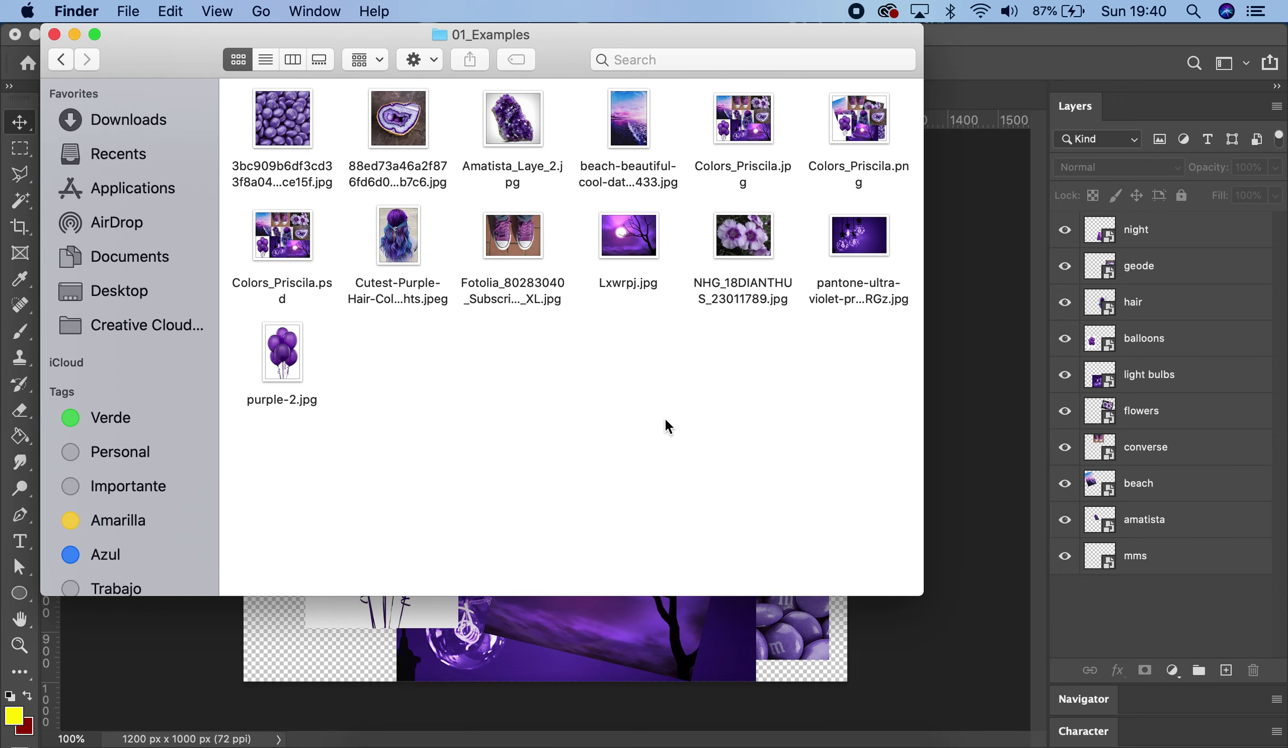
pyautogui.click(74, 35)
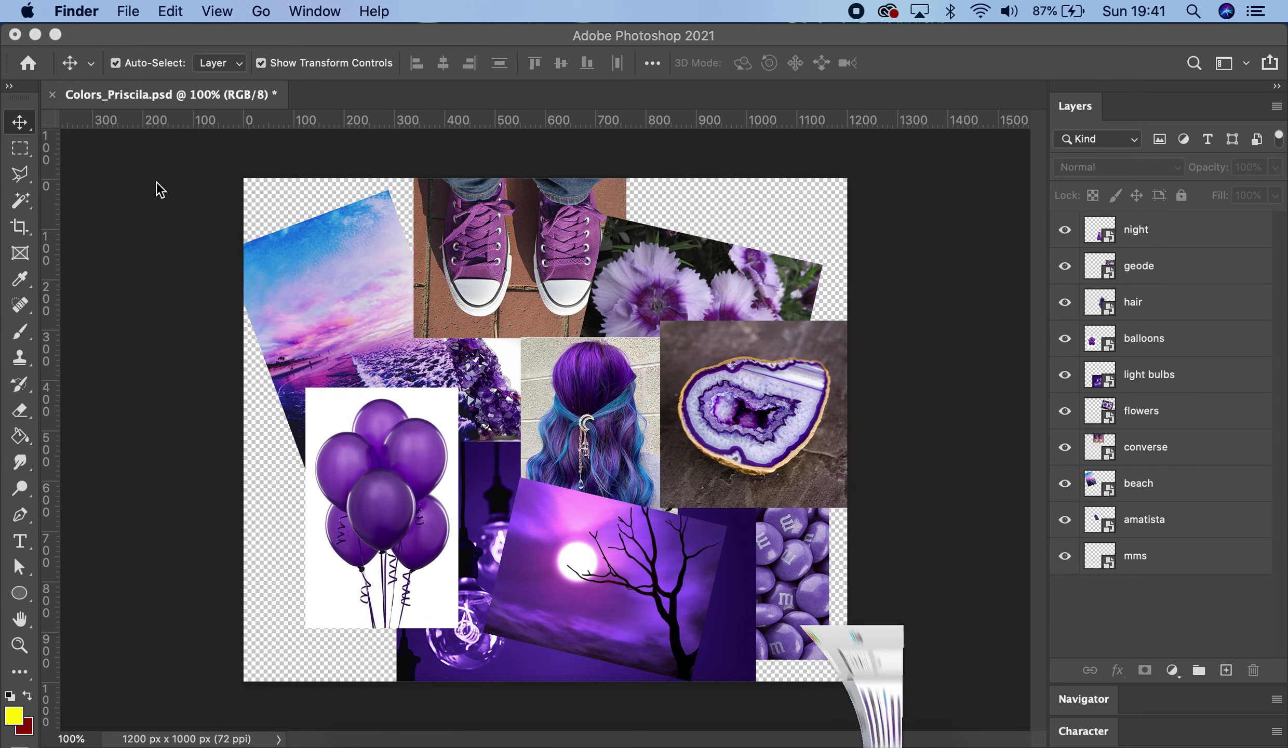
# - Switch back to Photoshop and open the collage's JPEG copy from the 01_Examples folder
pyautogui.click(159, 12)
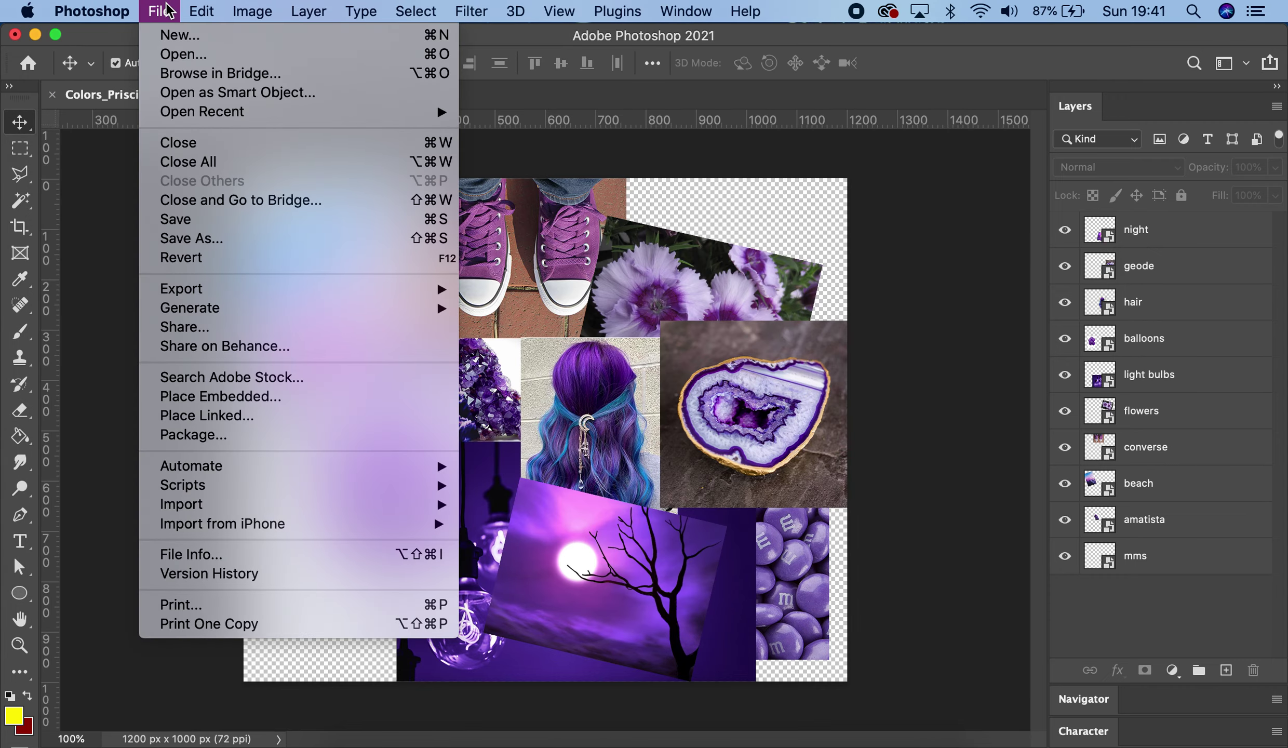
pyautogui.moveTo(217, 119)
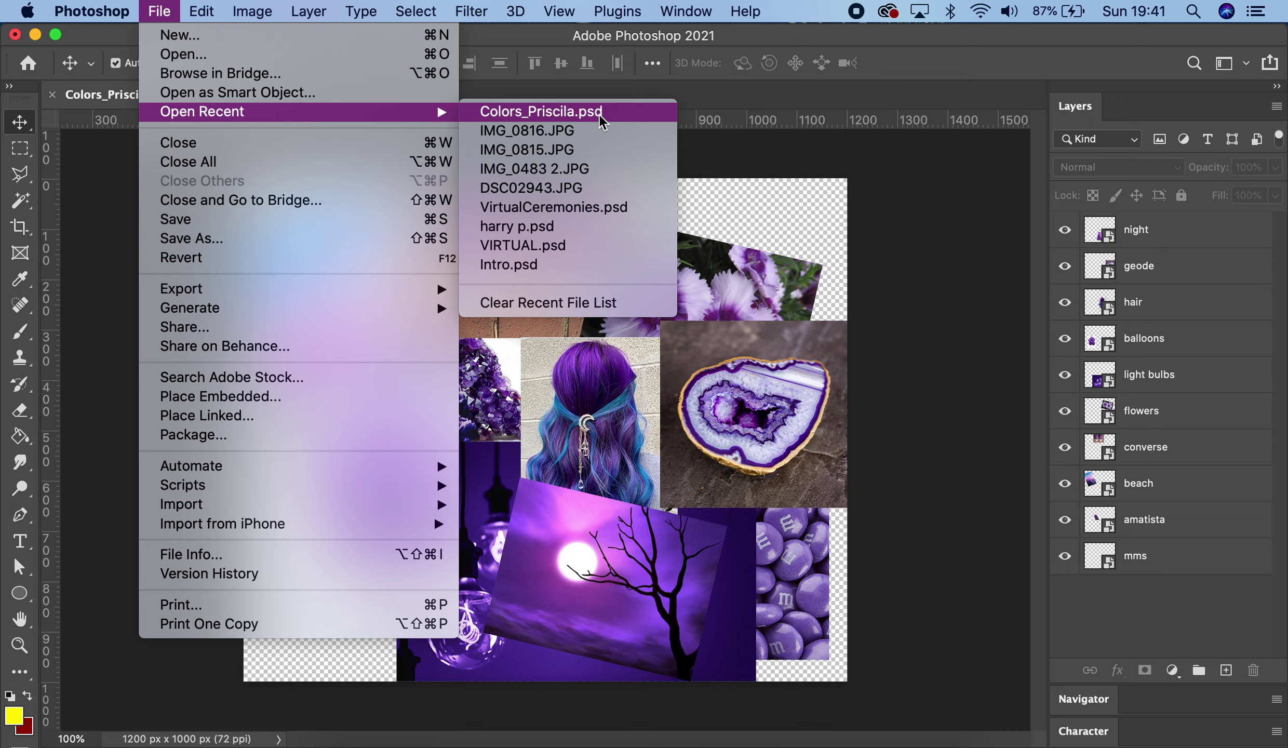
pyautogui.click(328, 55)
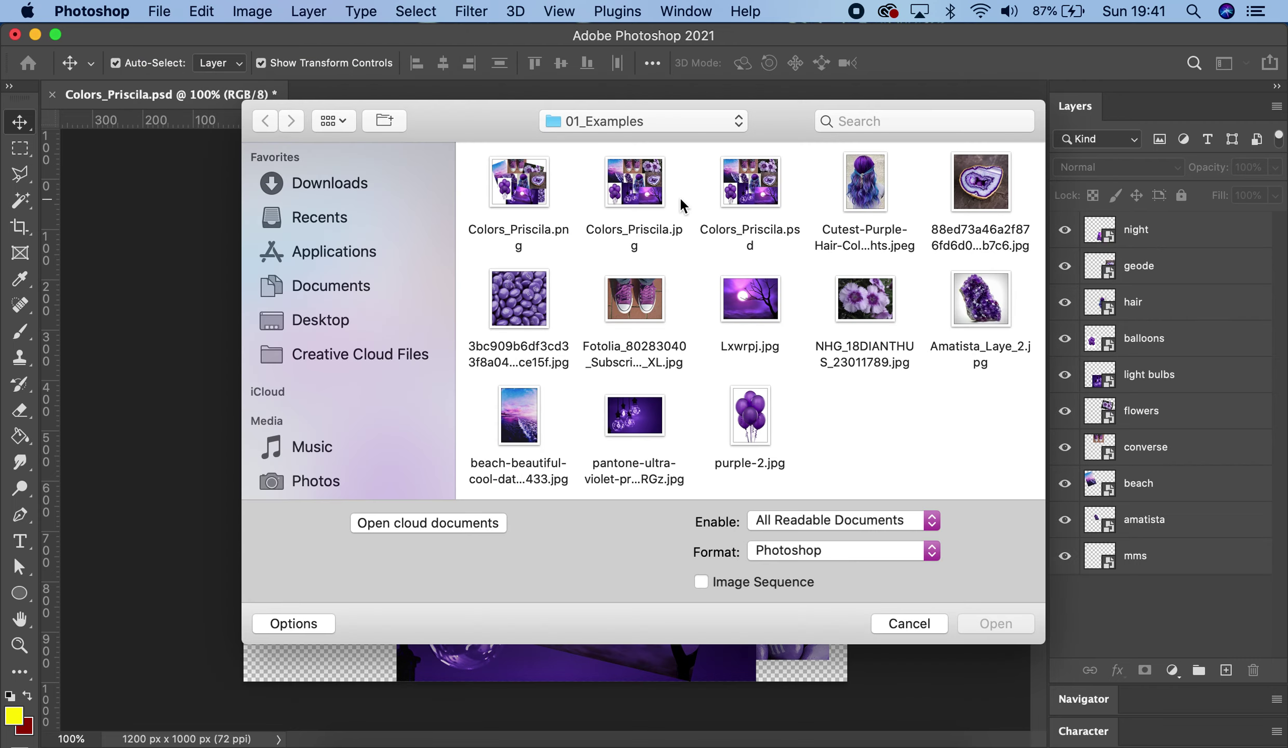
pyautogui.click(645, 186)
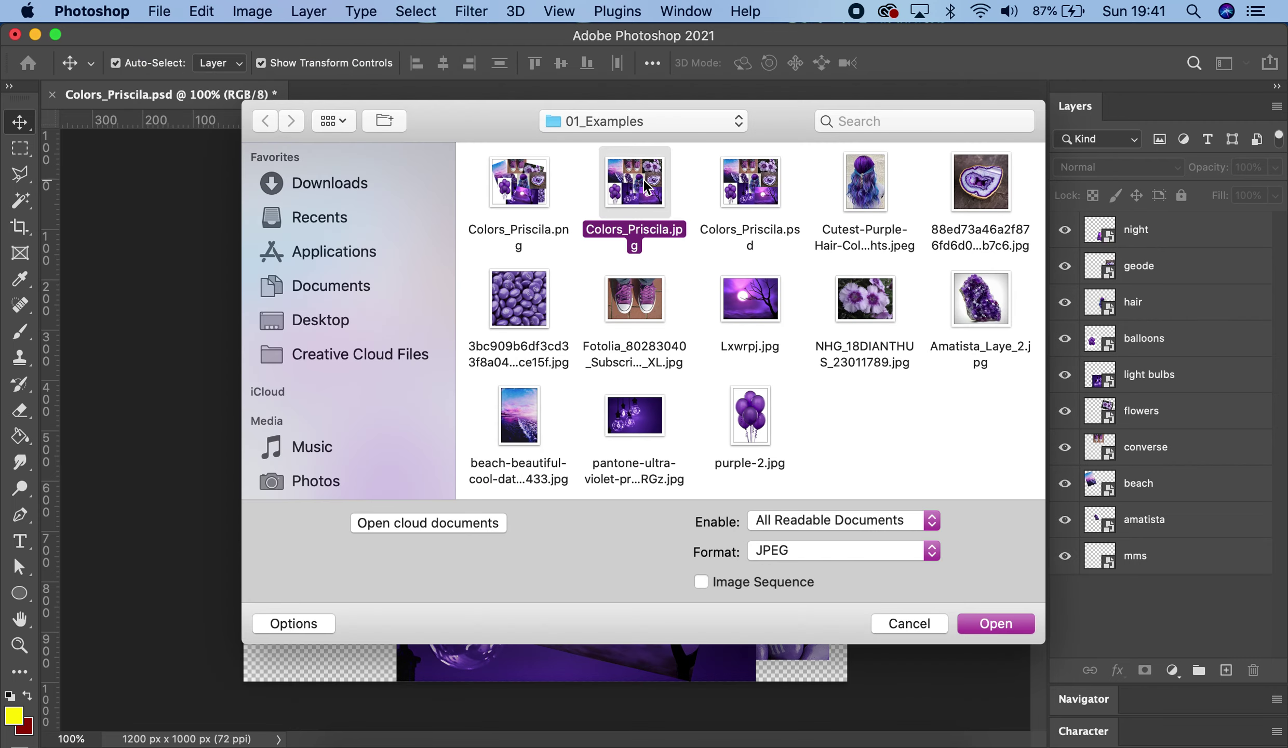
pyautogui.click(978, 624)
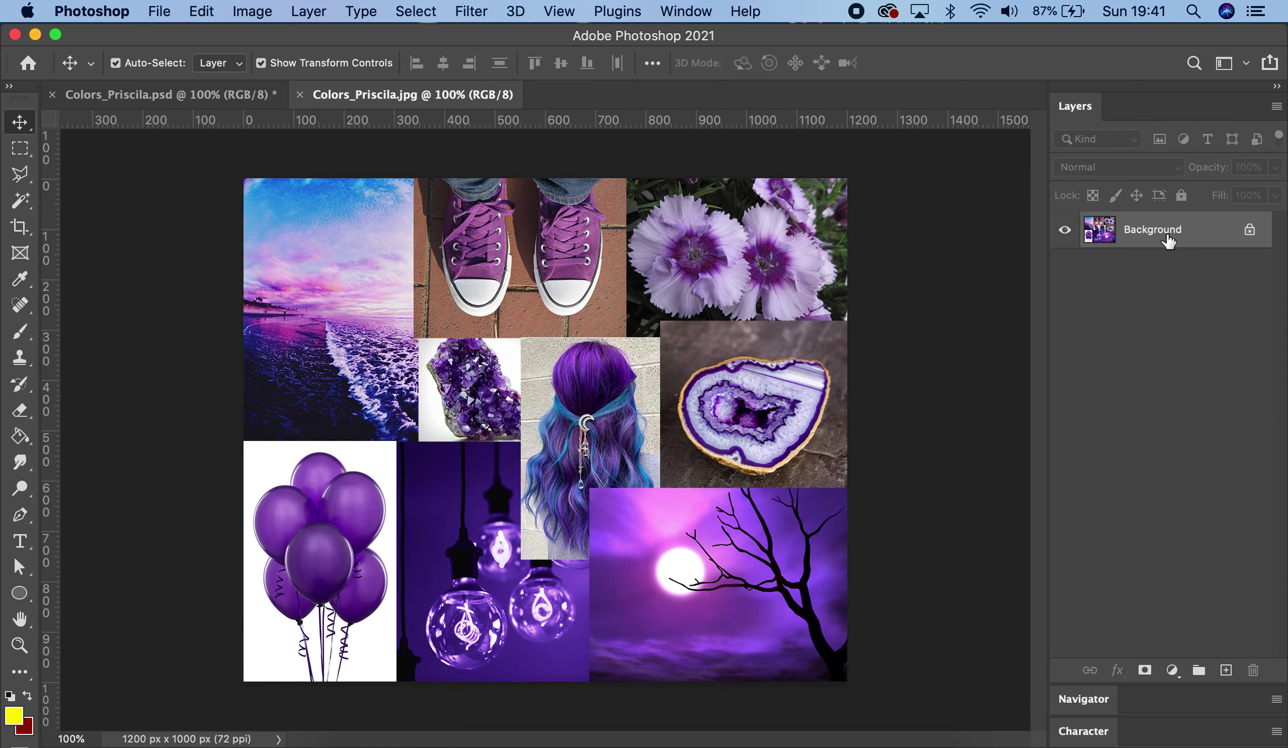